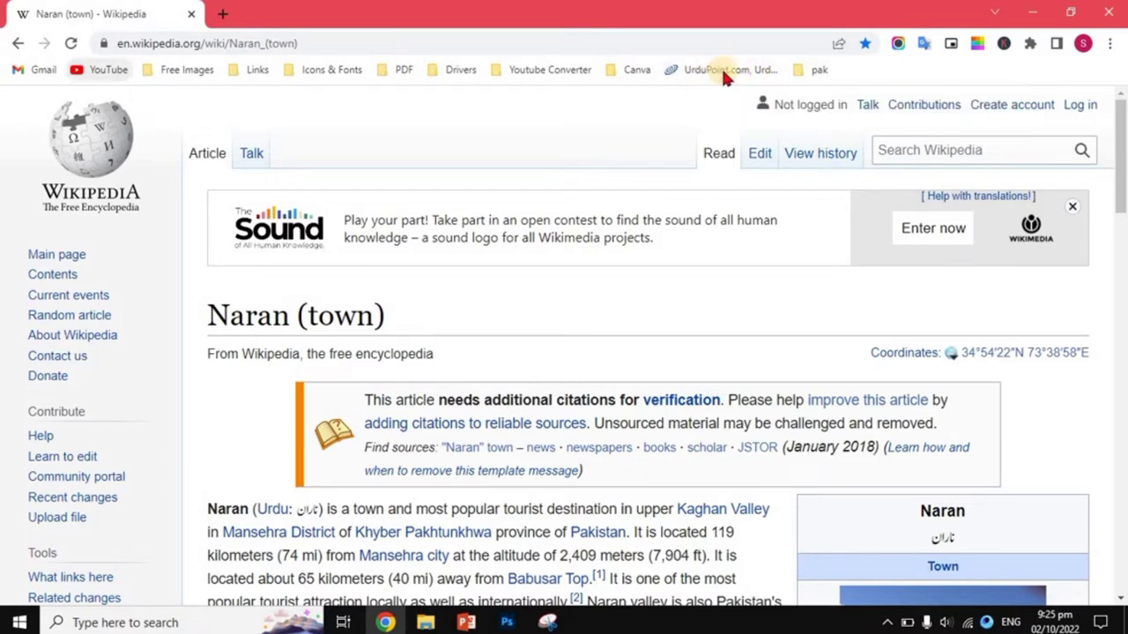
- Delete the UrduPoint bookmark from the bookmarks bar and rename the "pak" bookmark folder to Pakistan
right_click(723, 75)
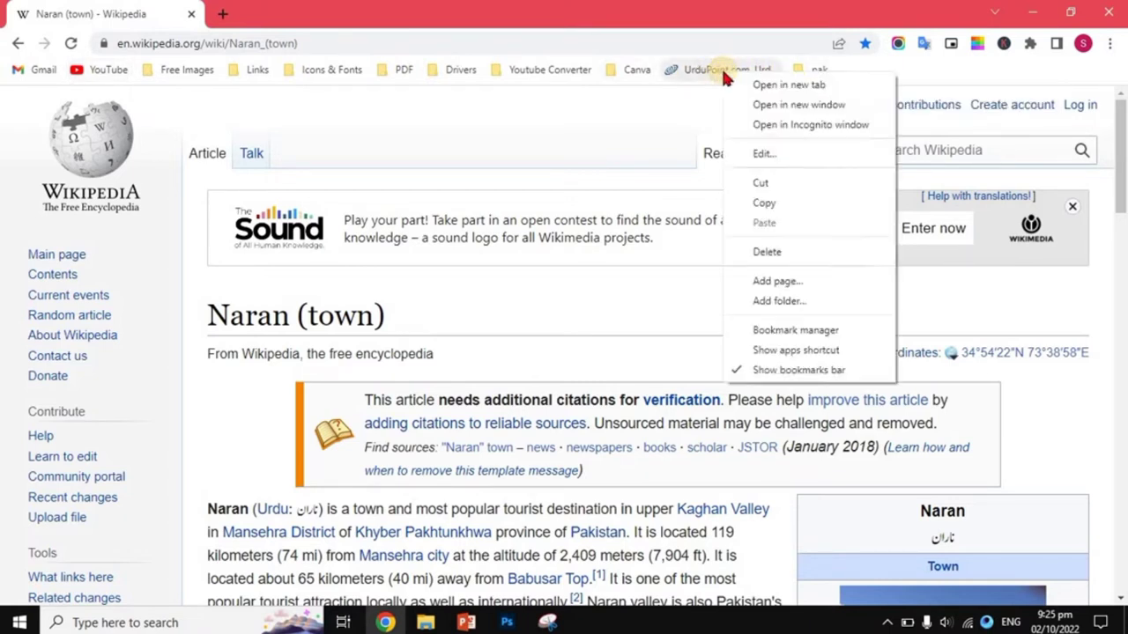
click(779, 251)
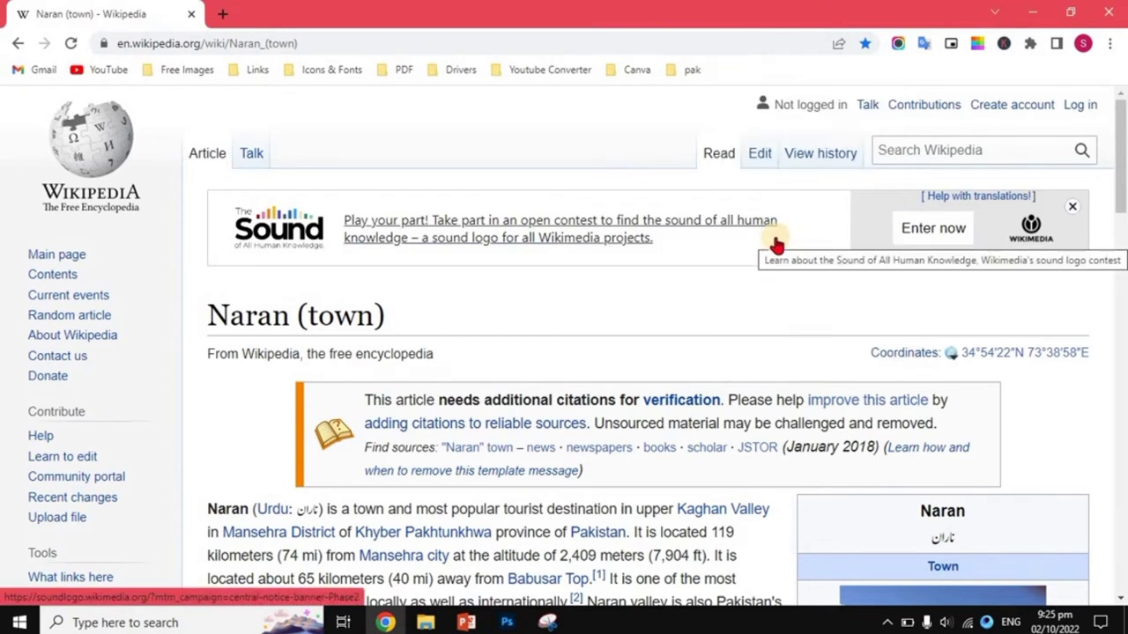
right_click(686, 78)
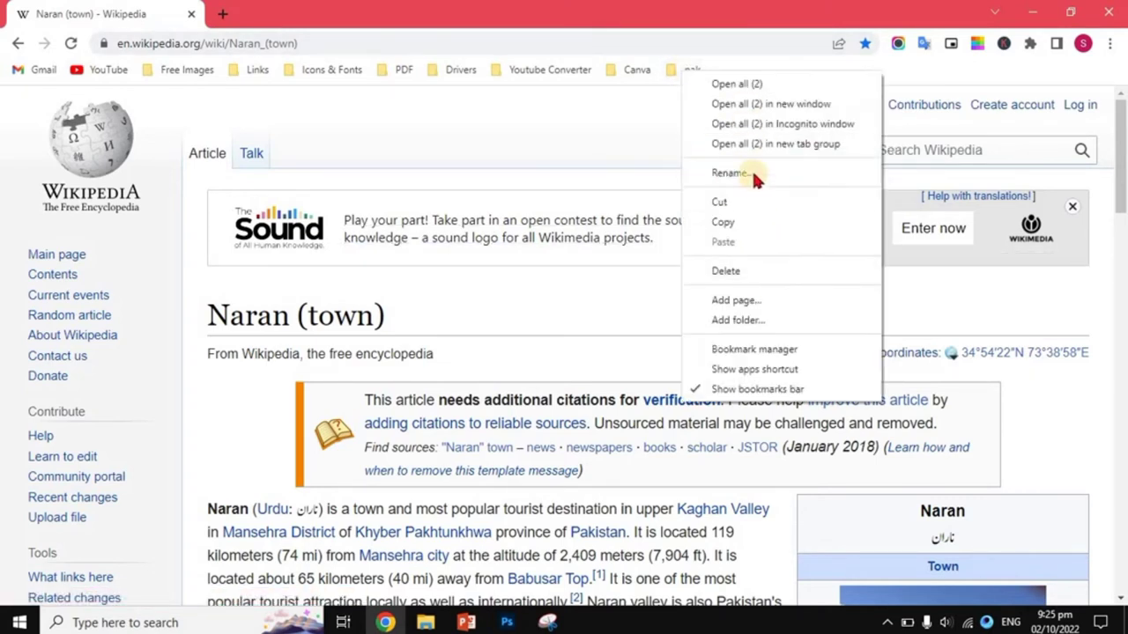
click(780, 175)
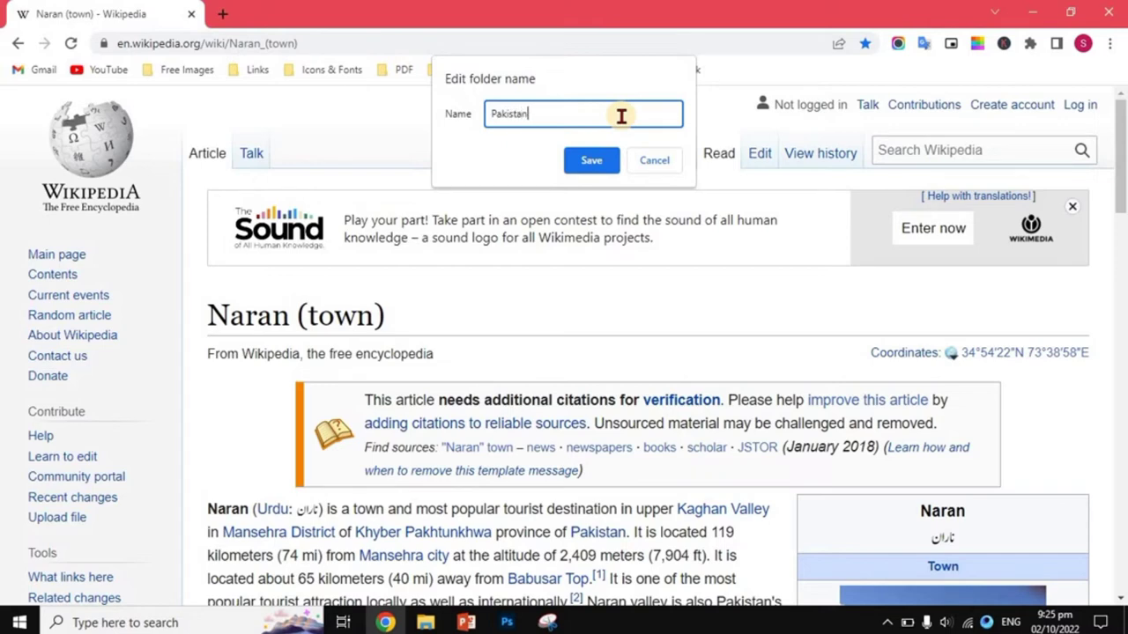
click(579, 155)
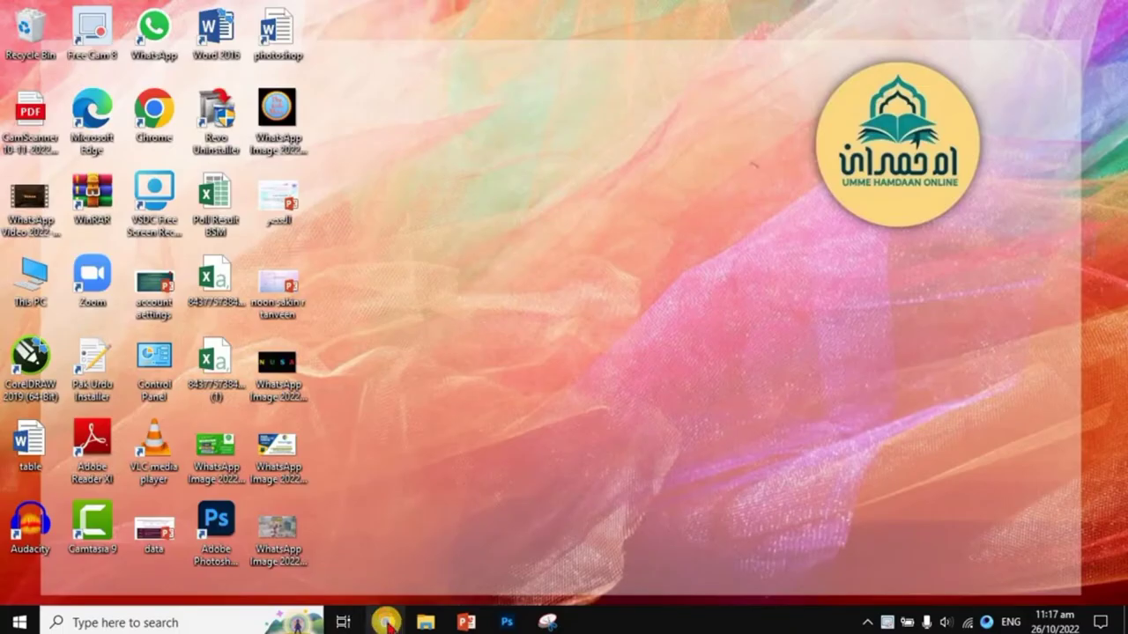
- Launch Chrome and open the Chrome profile customization page in the You and Google settings
click(388, 623)
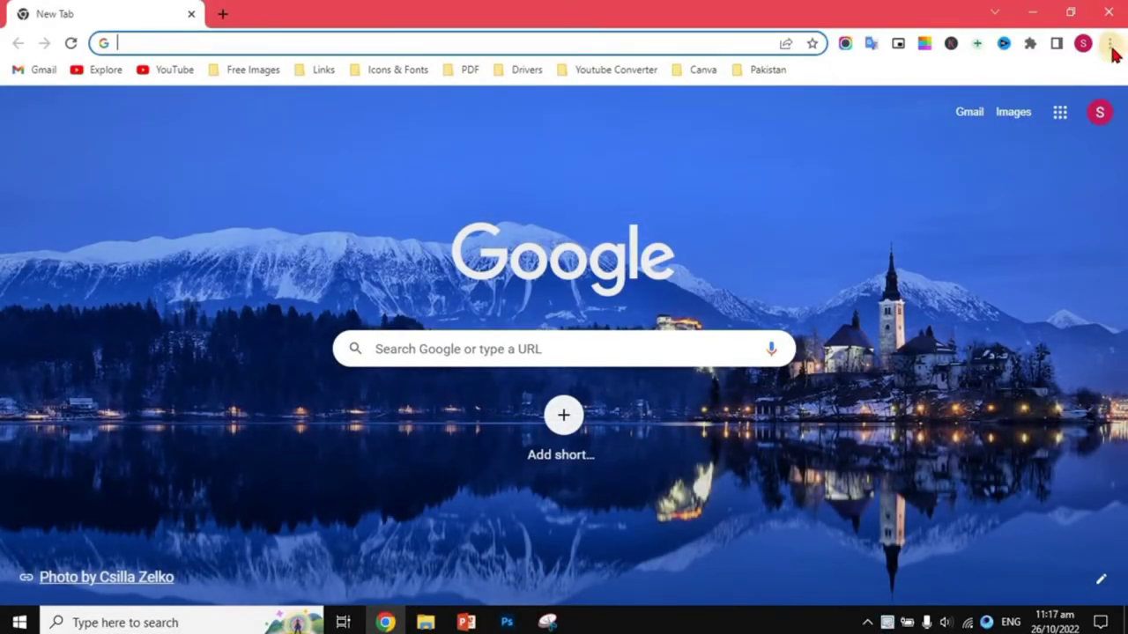
click(1111, 44)
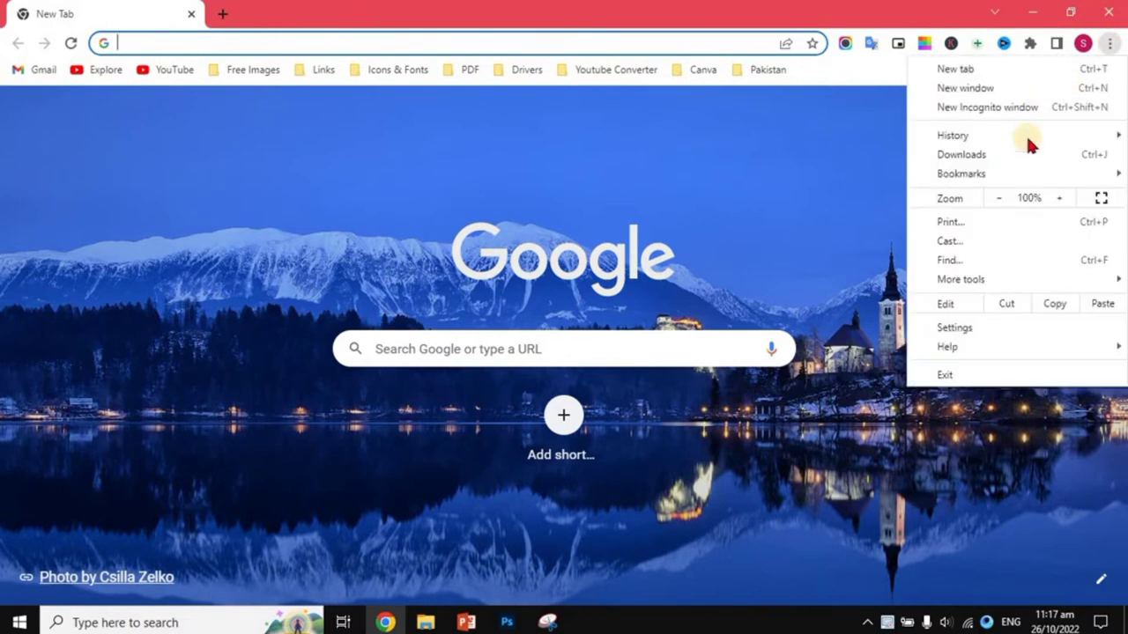
click(1001, 328)
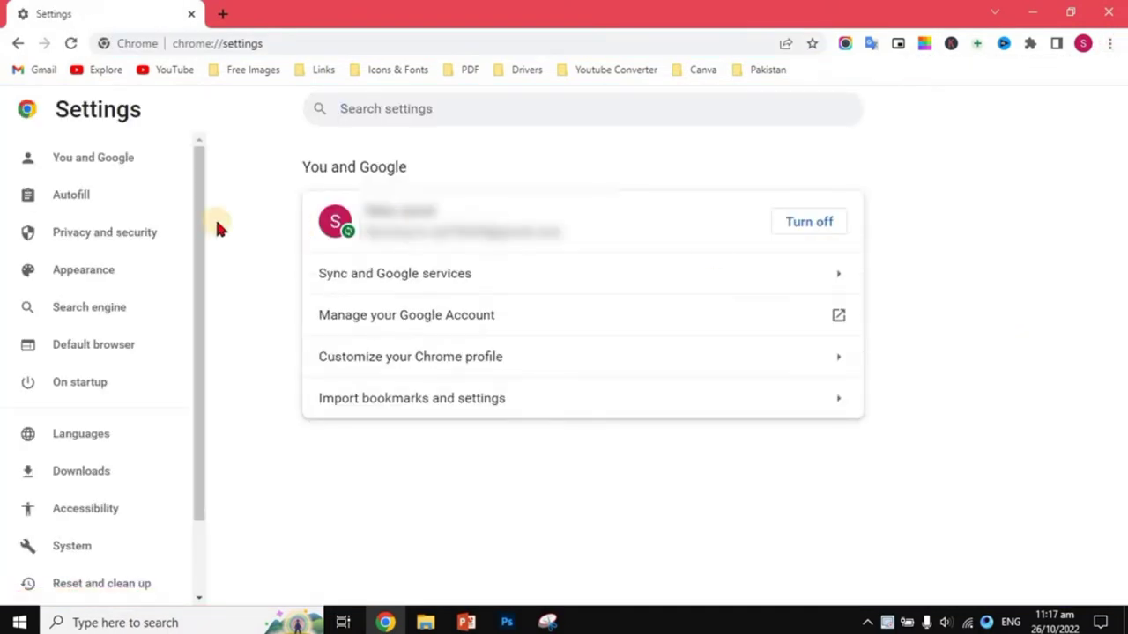
click(145, 161)
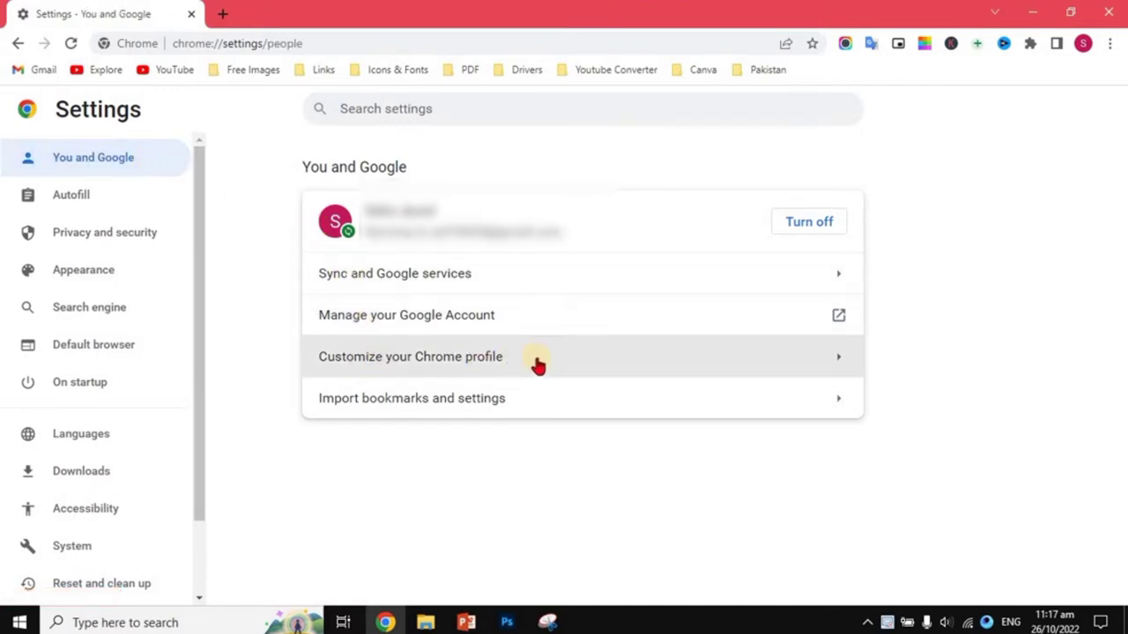
click(636, 359)
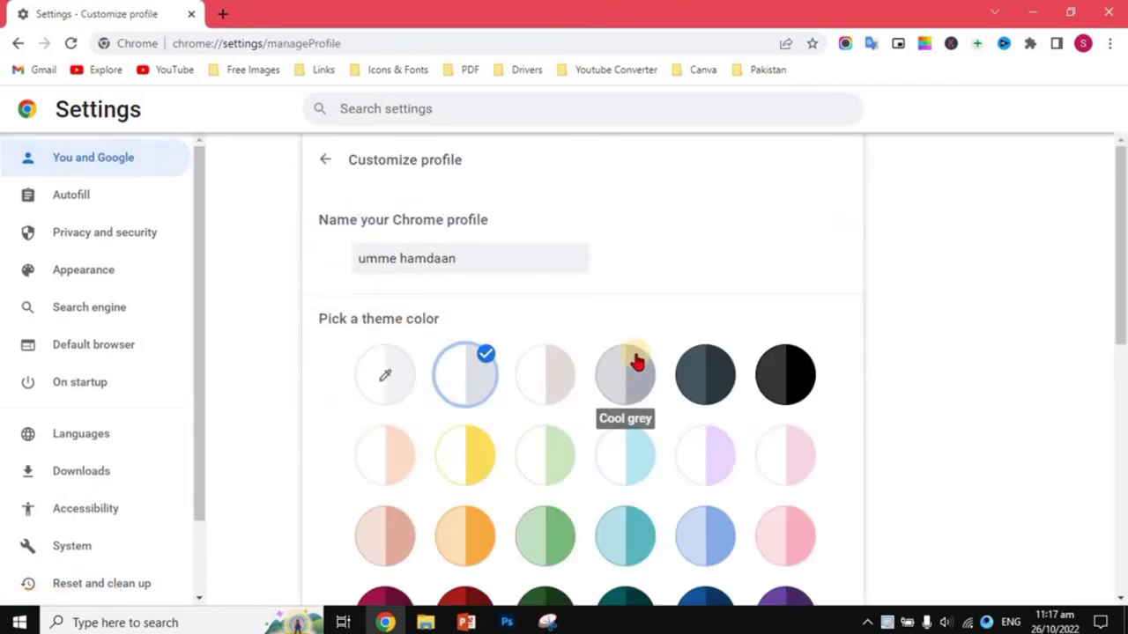
- Try several theme colors, including Yellow and white and Dark teal, and reselect the original white-and-grey color
click(477, 464)
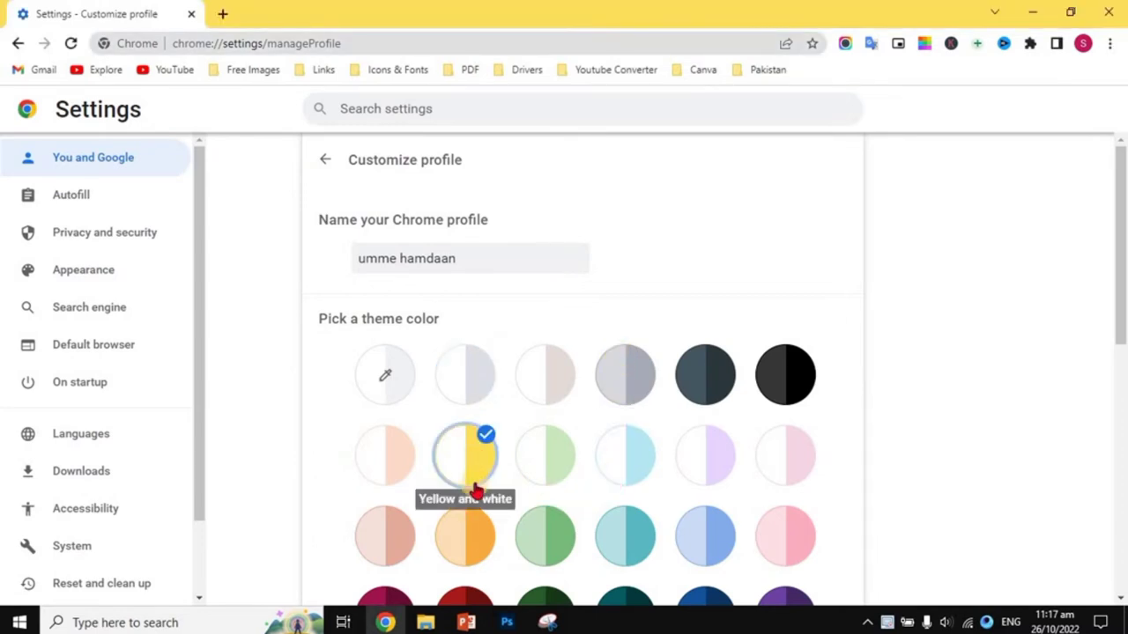
click(467, 545)
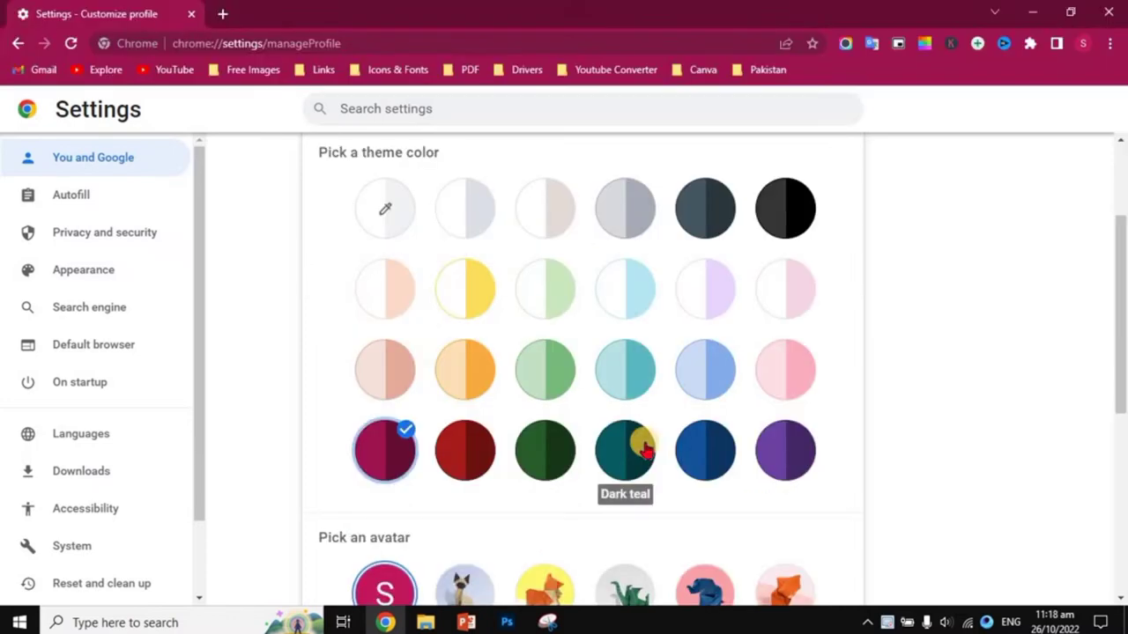
click(626, 448)
scroll(538, 362, up, 2)
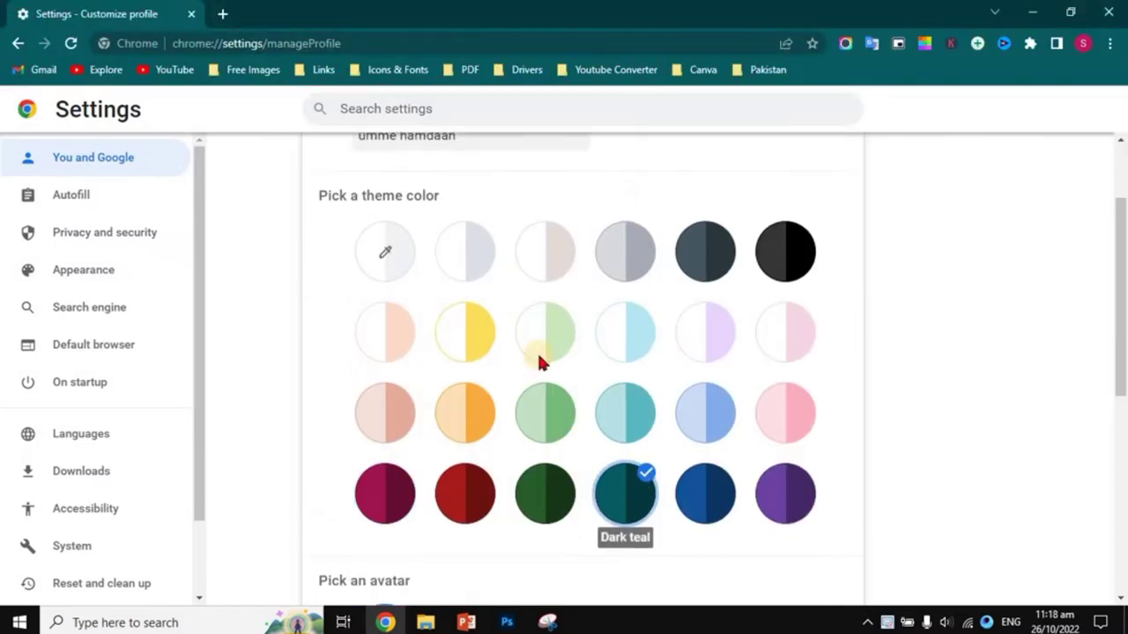
click(466, 325)
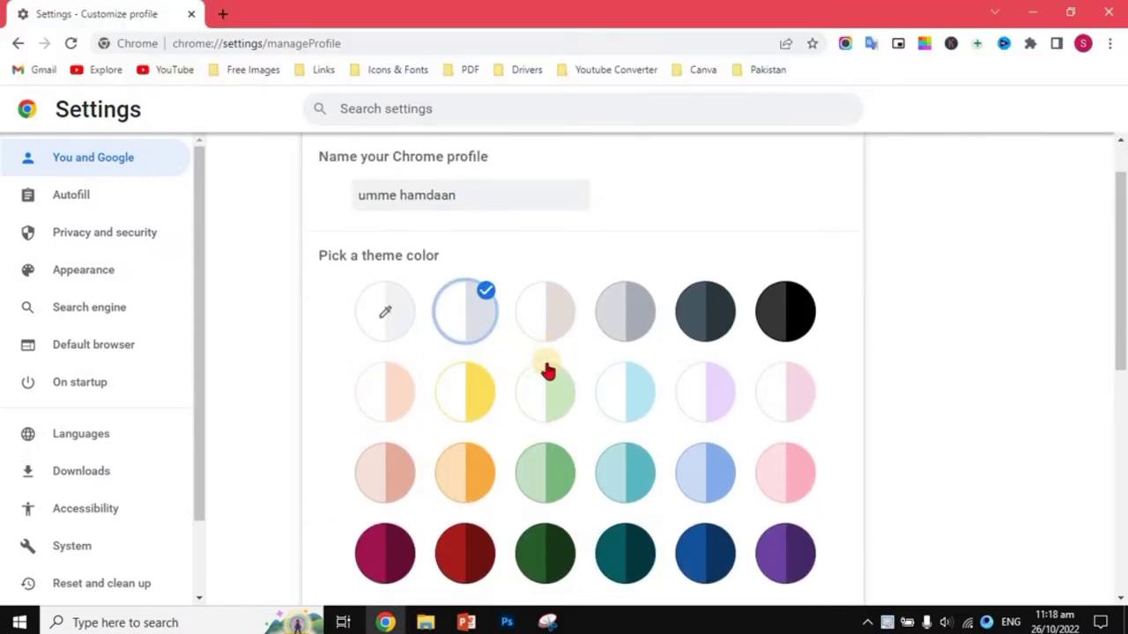
- Try the basketball and watermelon profile avatars, and reselect the original letter S avatar
scroll(546, 366, down, 4)
scroll(546, 370, down, 2)
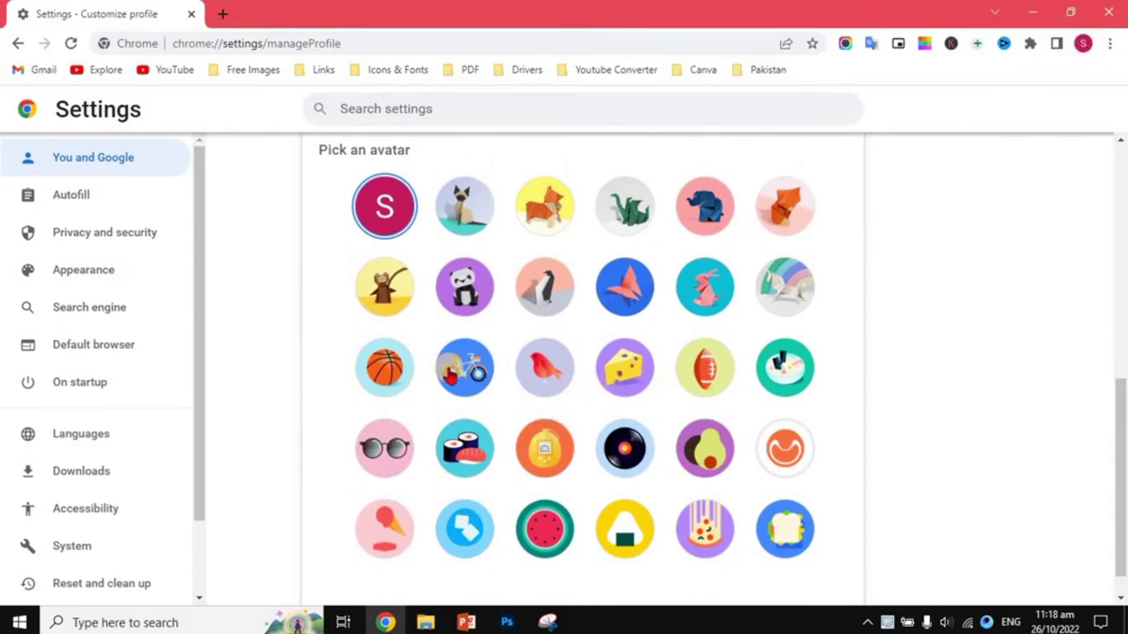
click(384, 369)
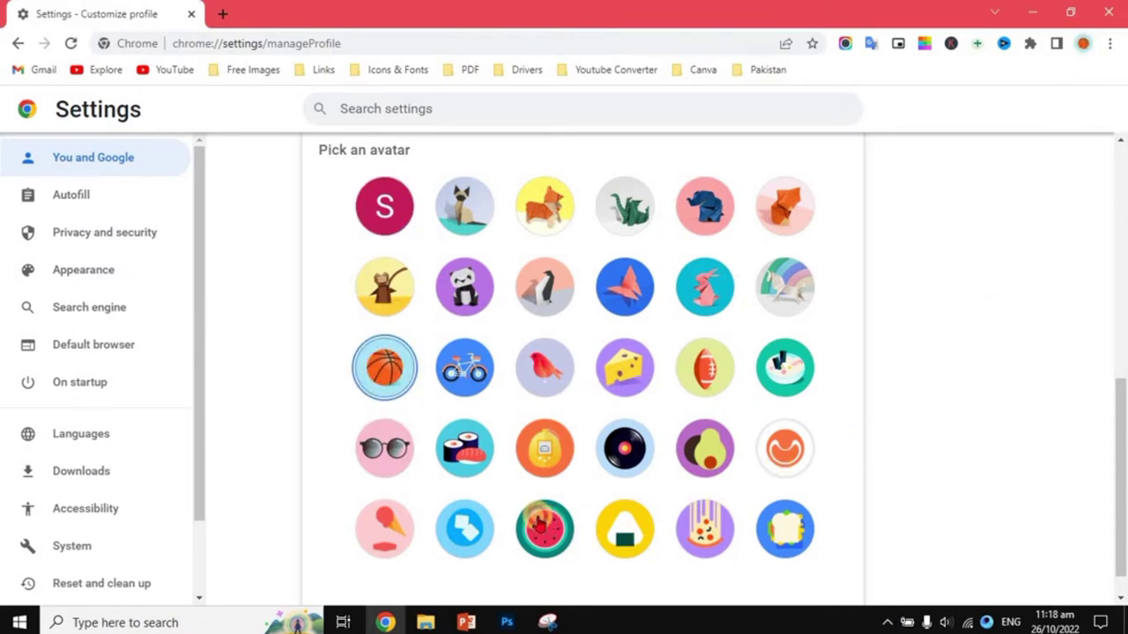
click(545, 529)
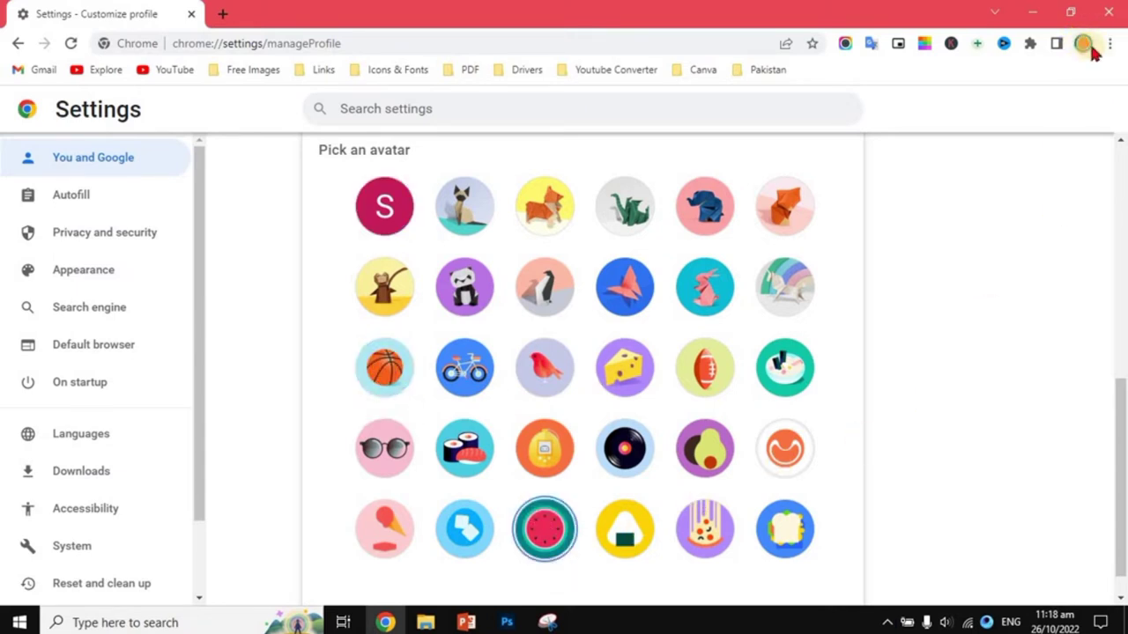
click(397, 201)
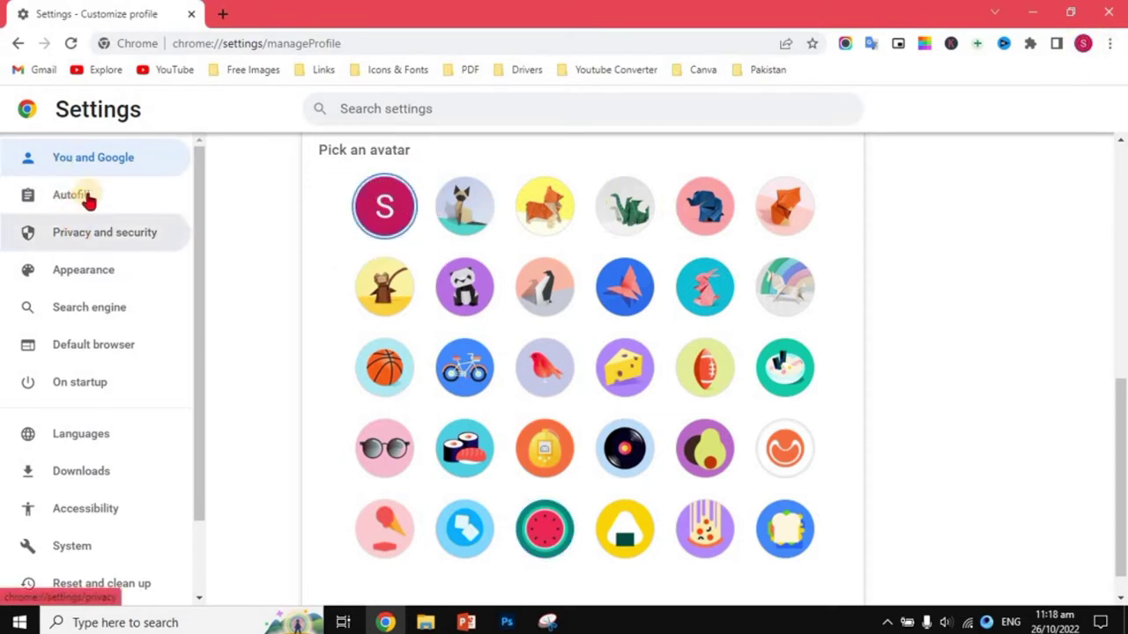
- Open Password Manager in the Autofill settings and review its options, the saved passwords and the never-saved sites
click(121, 197)
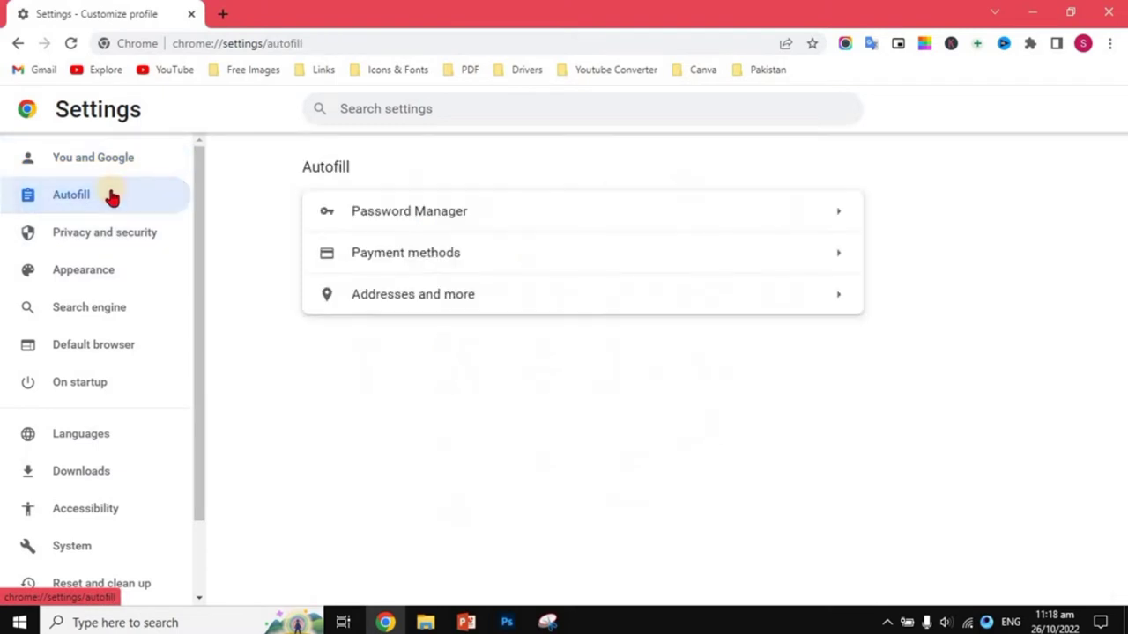
click(642, 214)
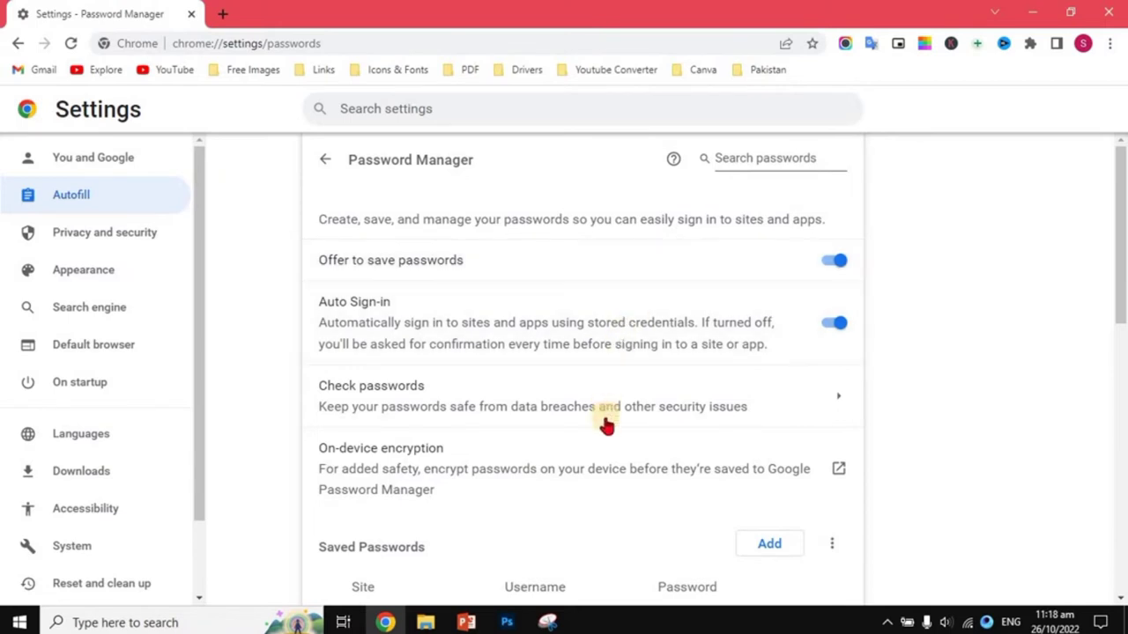
scroll(605, 421, down, 2)
scroll(603, 418, down, 3)
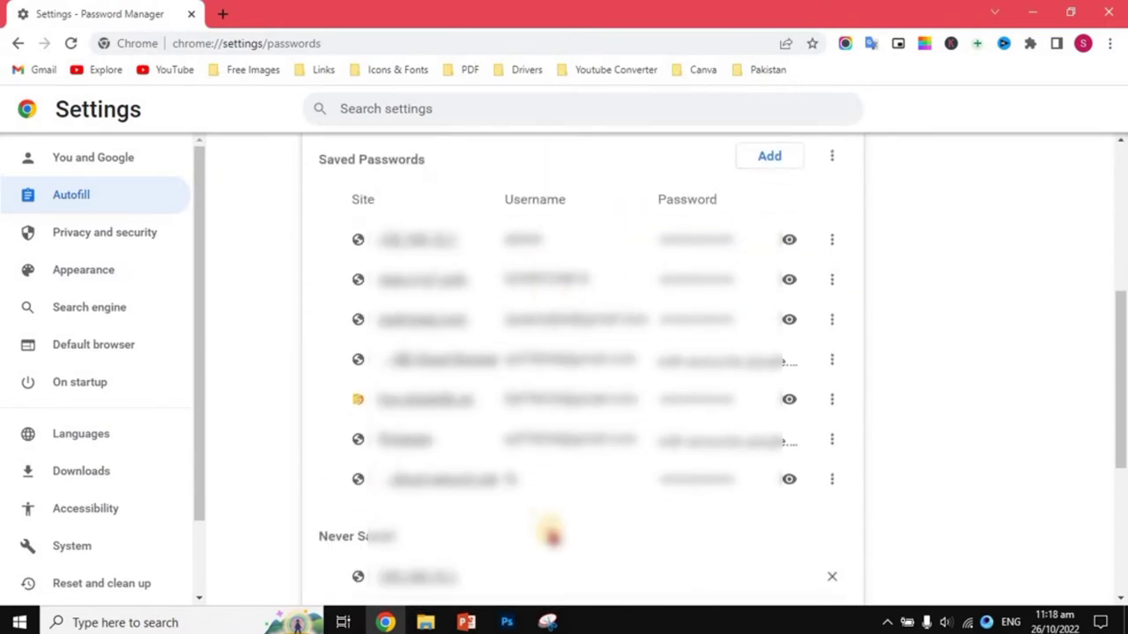
scroll(553, 480, down, 4)
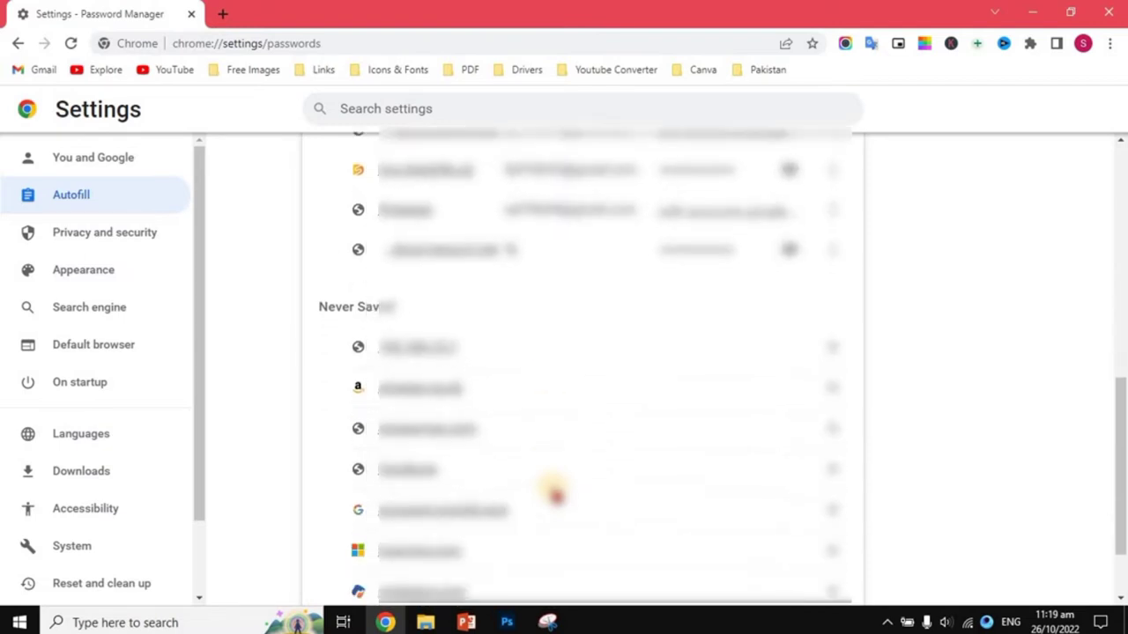
scroll(560, 493, up, 3)
scroll(561, 496, up, 6)
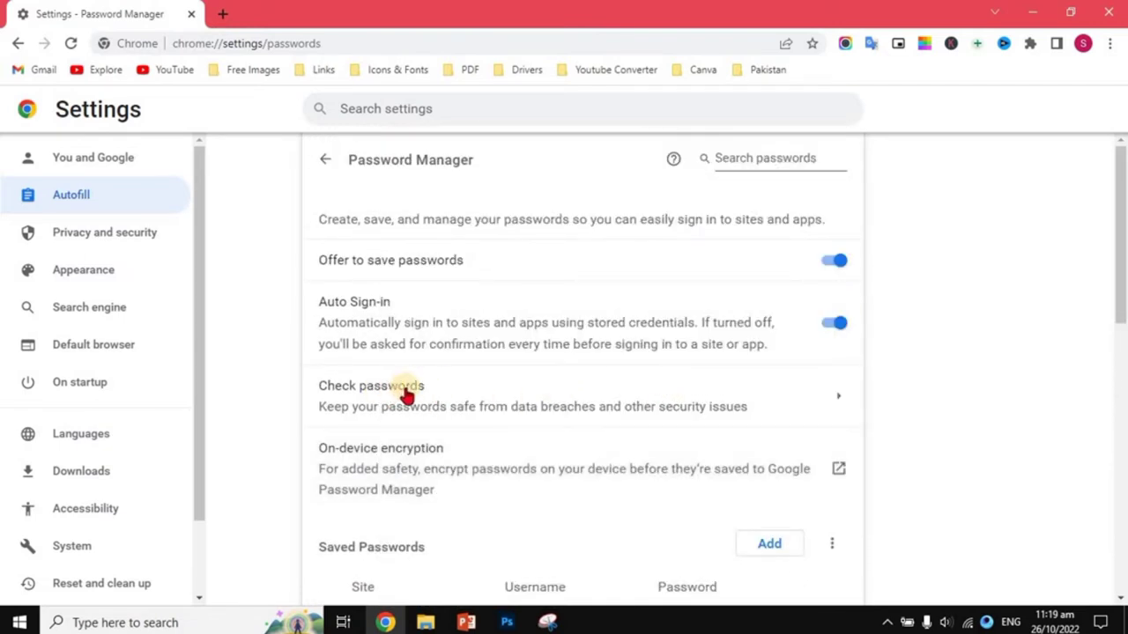
- Run the password check and inspect the weak passwords and the options available for the first entry
click(564, 389)
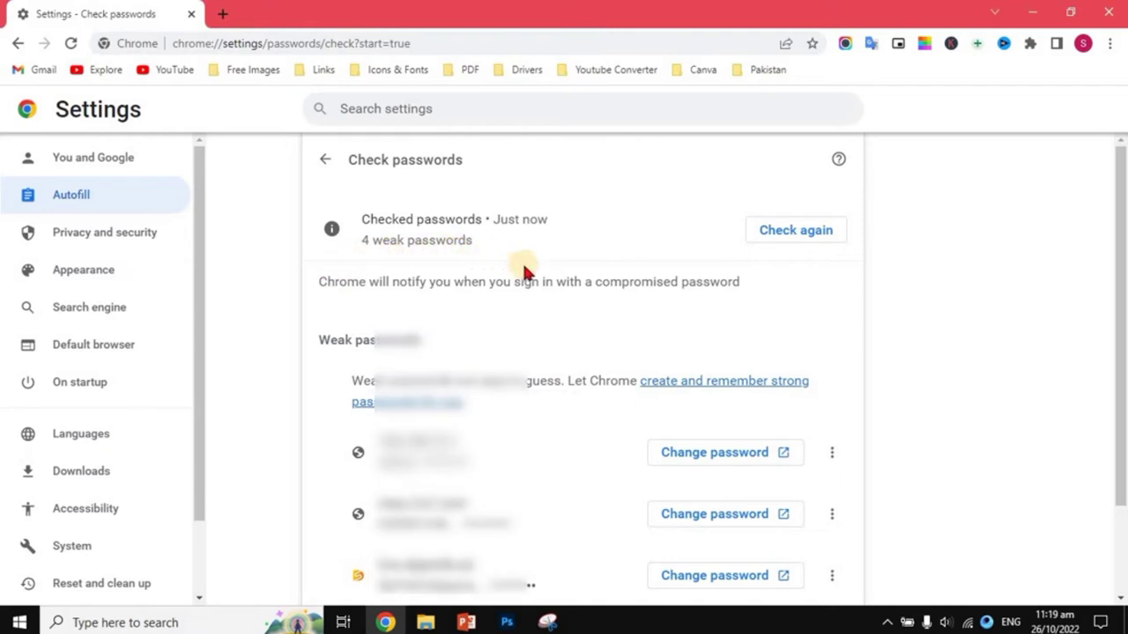
scroll(621, 474, down, 2)
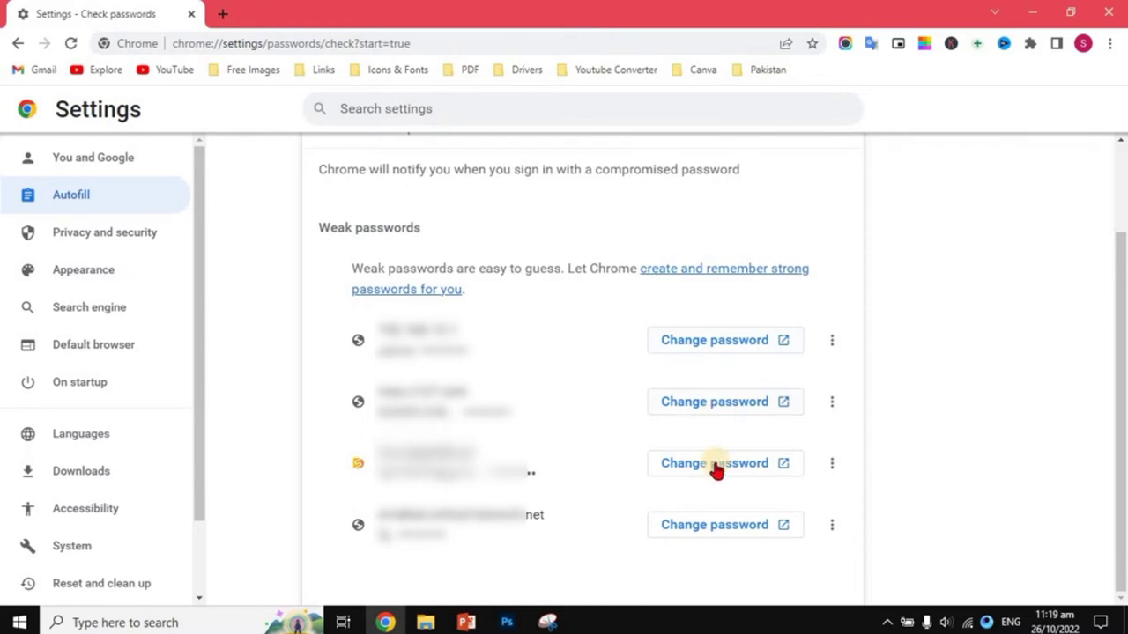
click(831, 344)
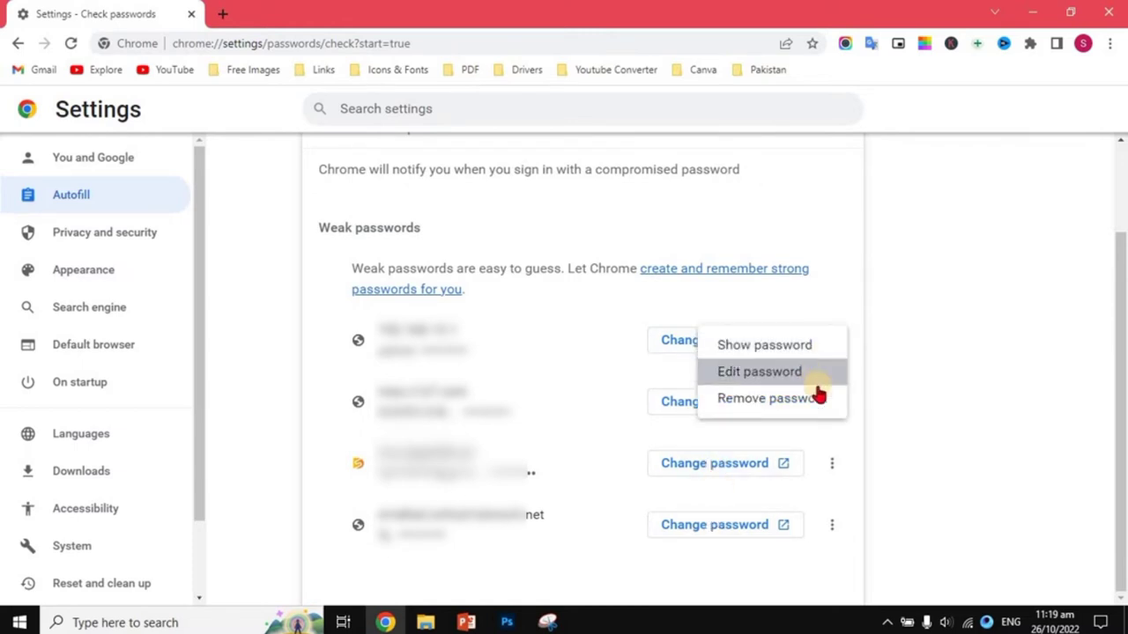
click(925, 398)
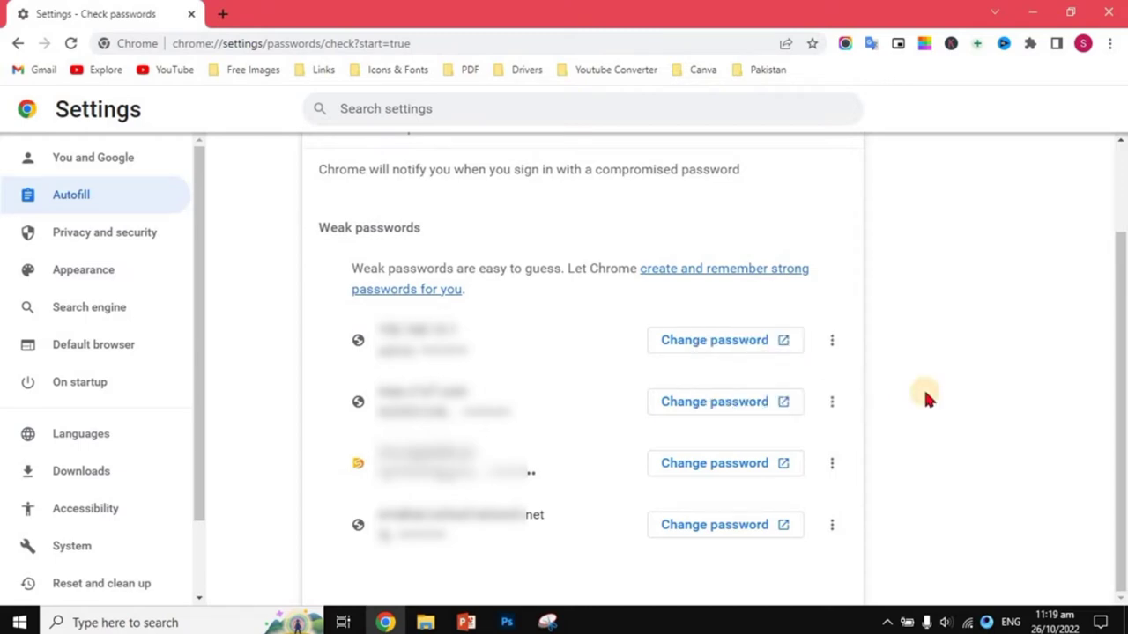
- Open Addresses and more in the Autofill settings, examine the new-address form's fields, and cancel it
click(80, 198)
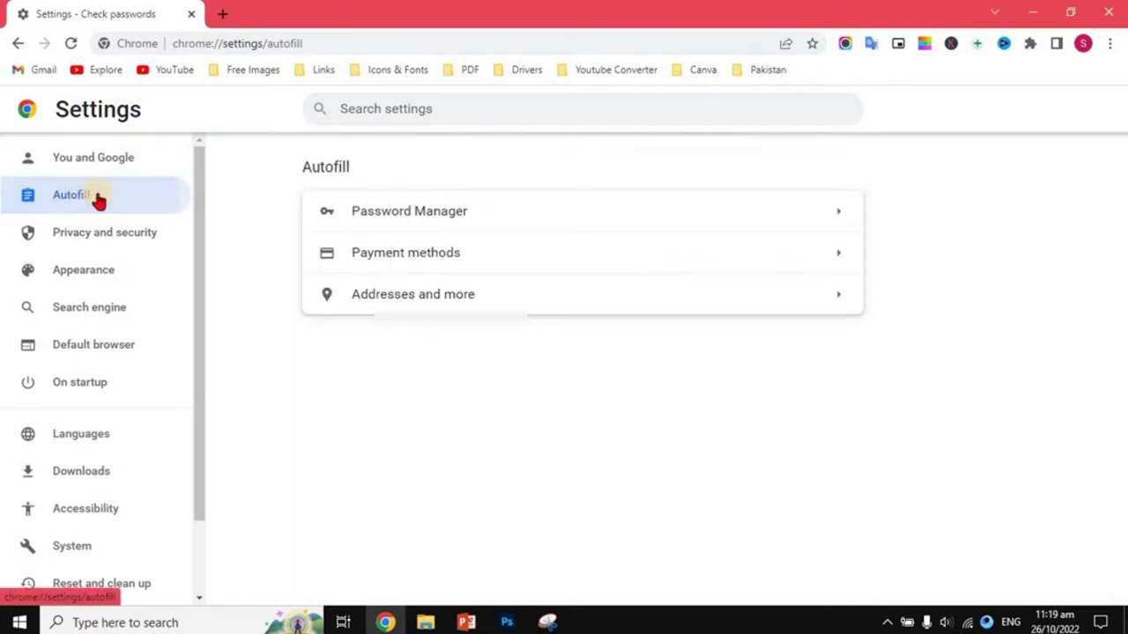
click(661, 294)
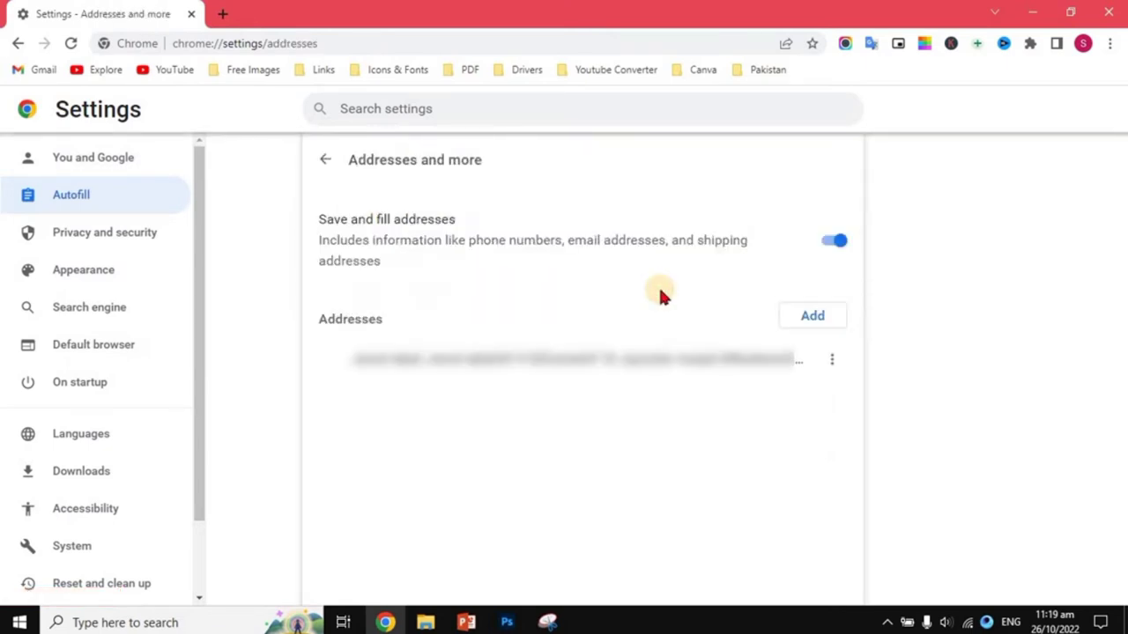
click(812, 317)
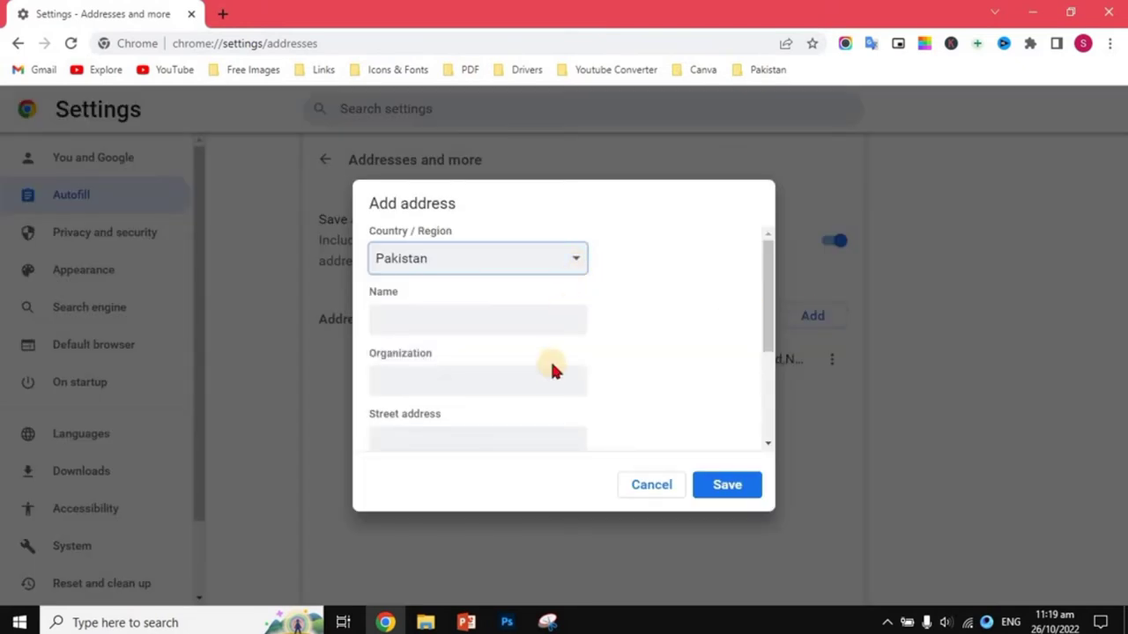
scroll(552, 432, down, 2)
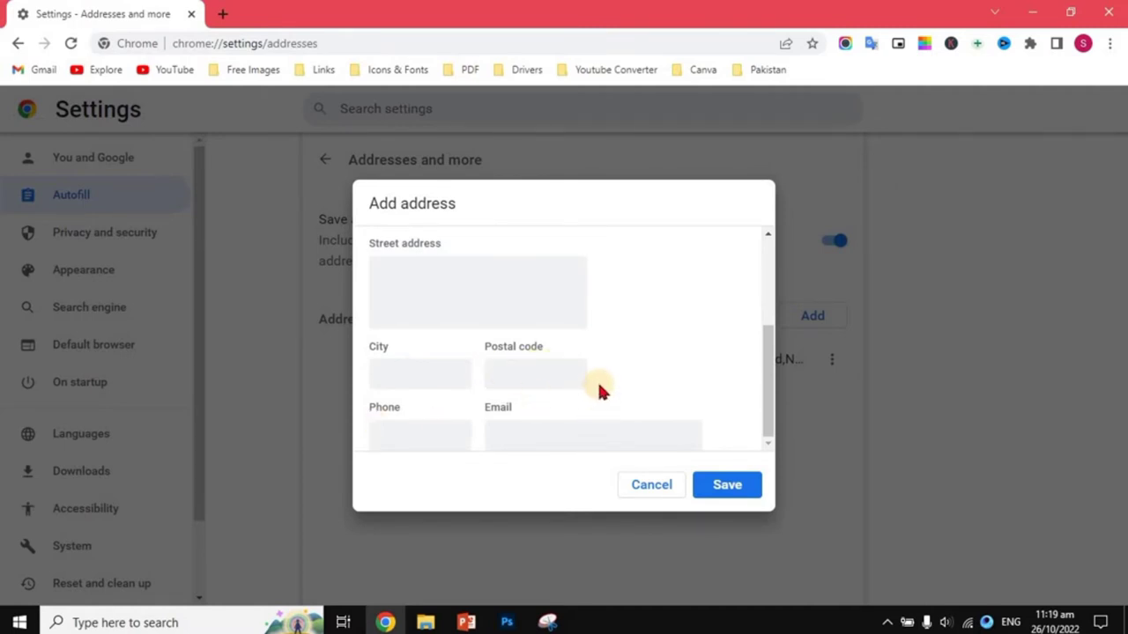
click(649, 486)
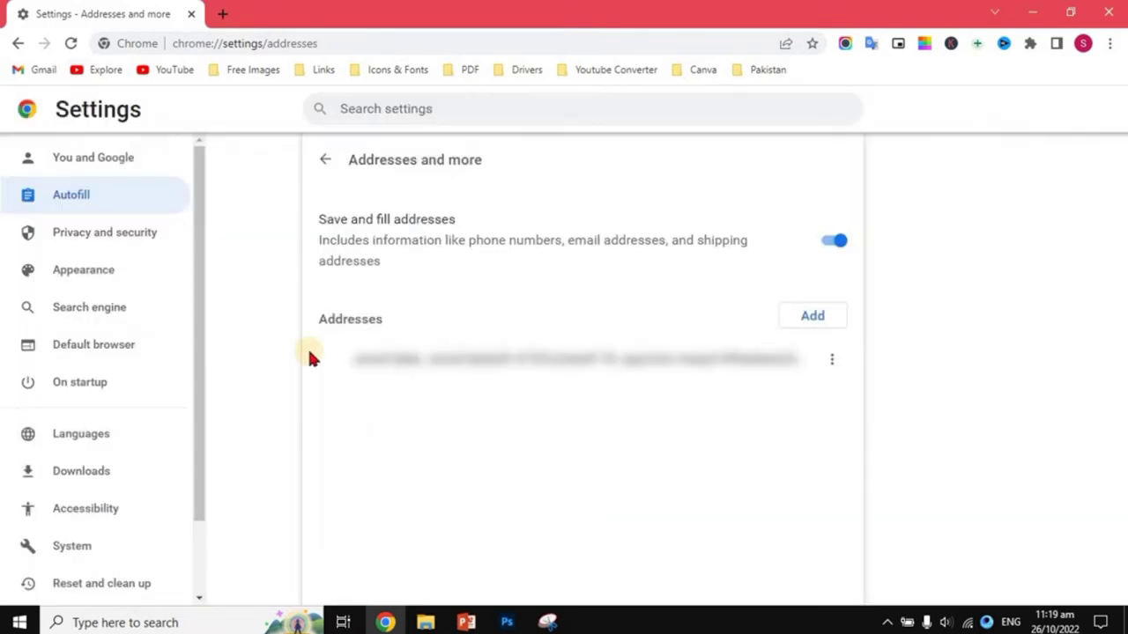
- Run the safety check in the Privacy and security settings and review its results
click(110, 237)
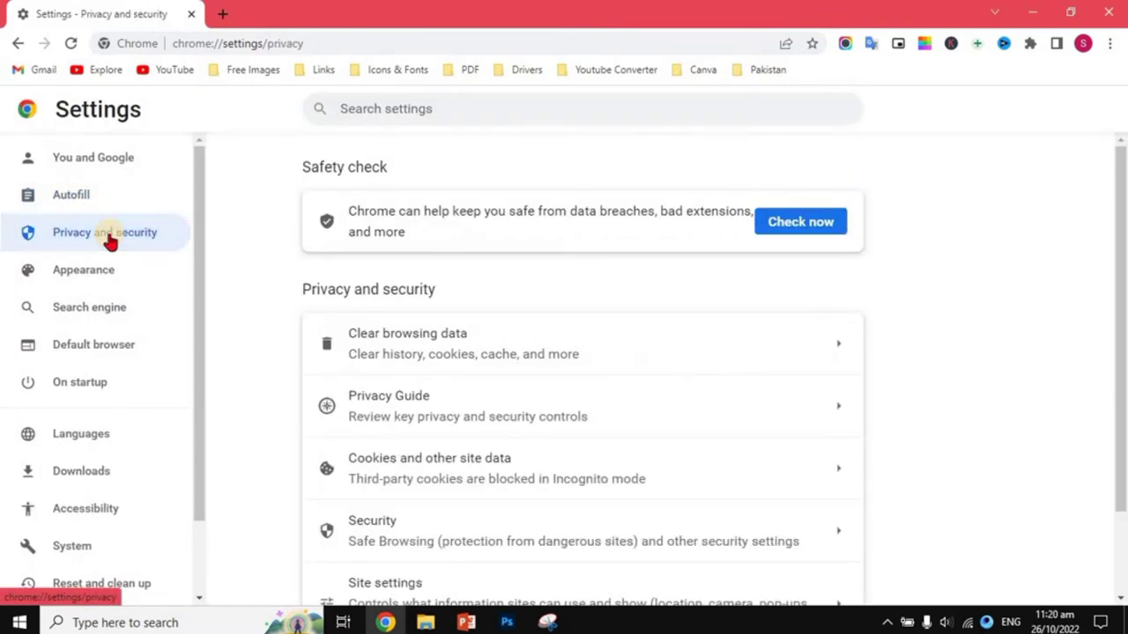
click(811, 223)
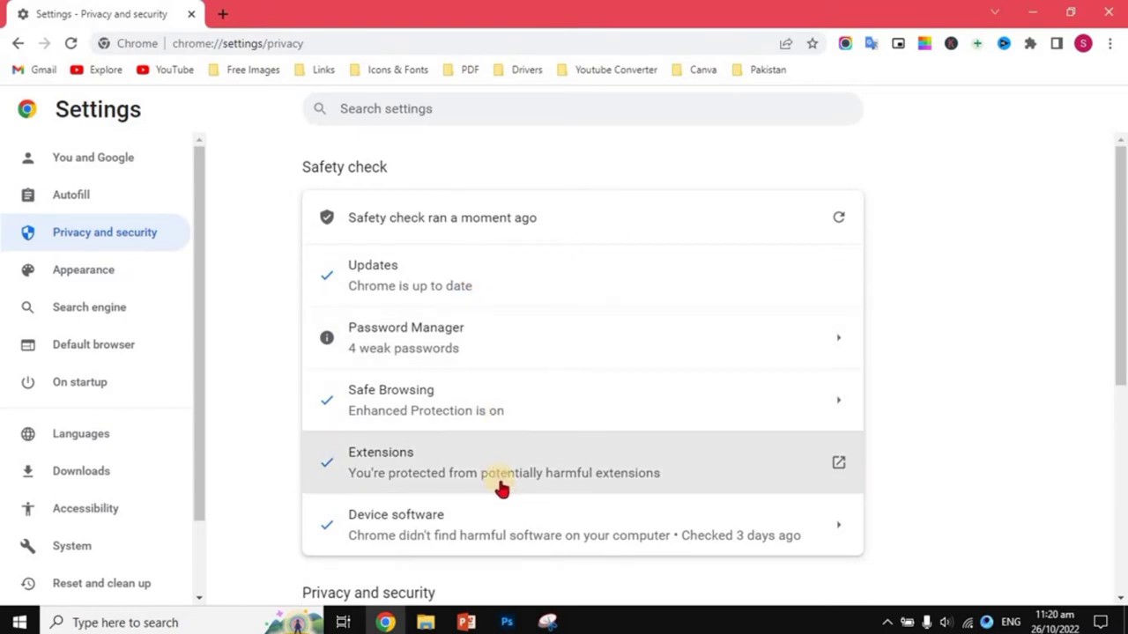
scroll(503, 486, down, 2)
scroll(501, 484, up, 2)
scroll(508, 486, down, 3)
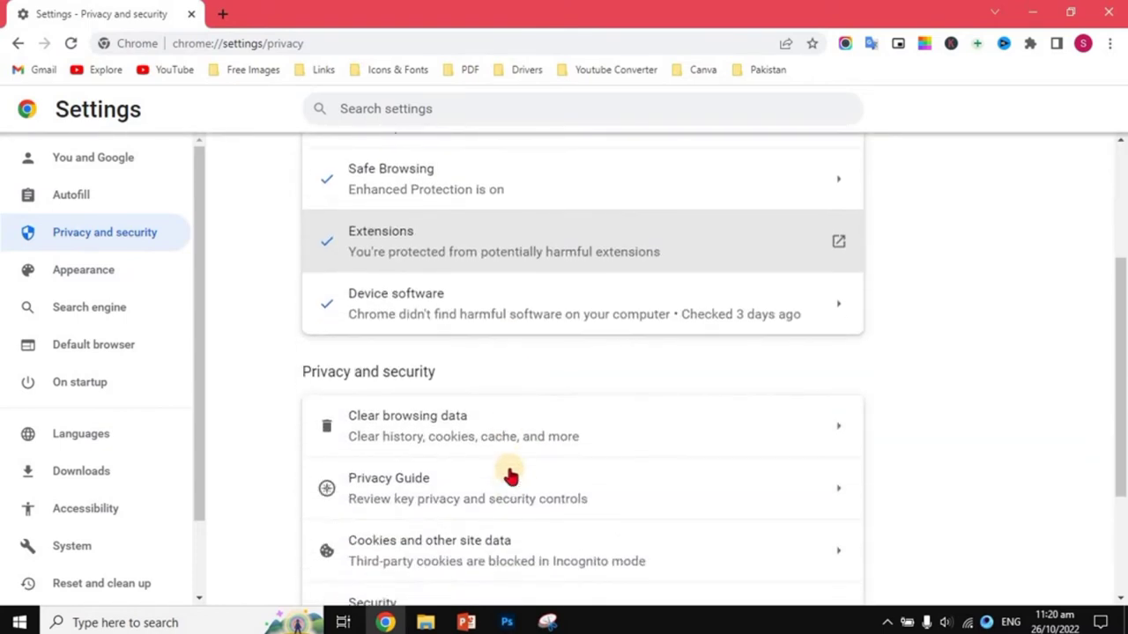
- Open Clear browsing data in the Privacy and security settings, review its time range options, and cancel without clearing anything
scroll(510, 475, down, 1)
click(735, 380)
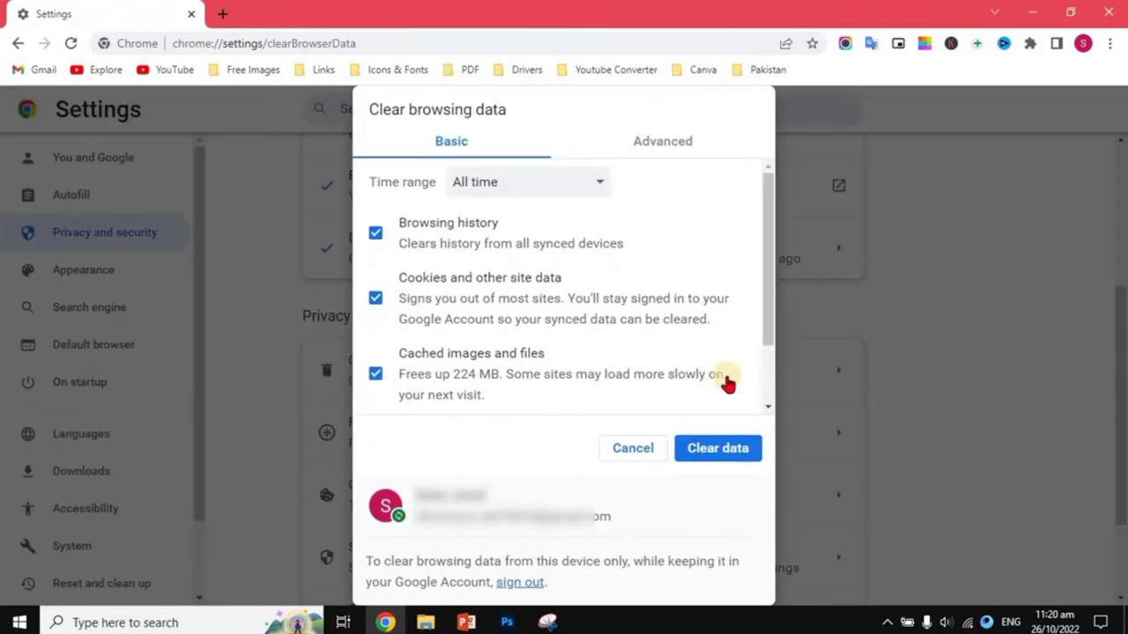
click(600, 185)
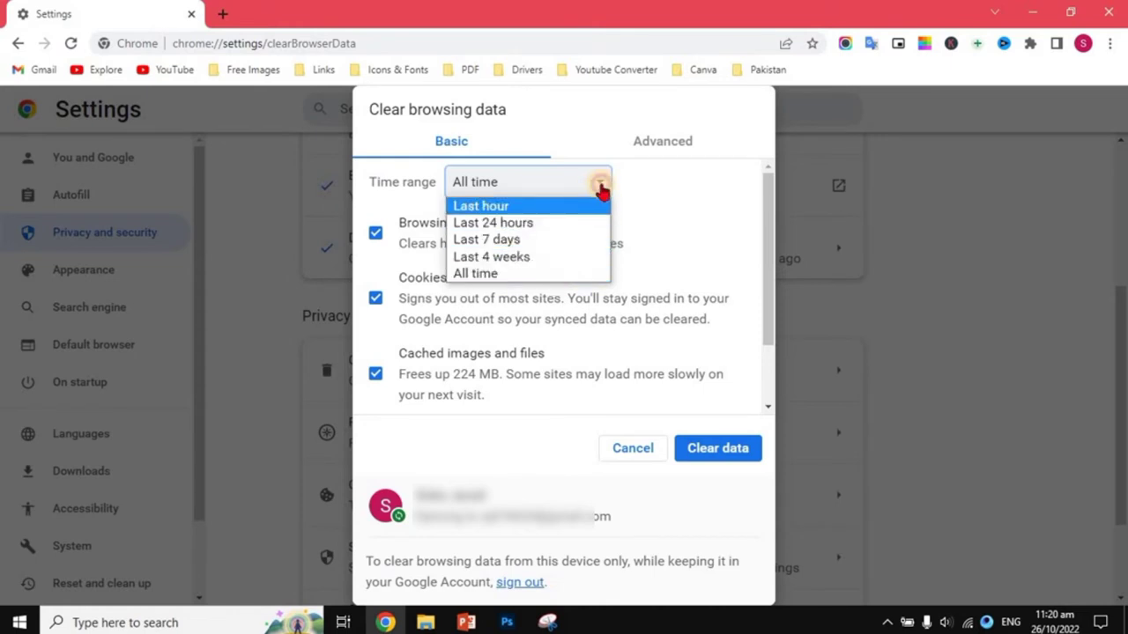
key(Escape)
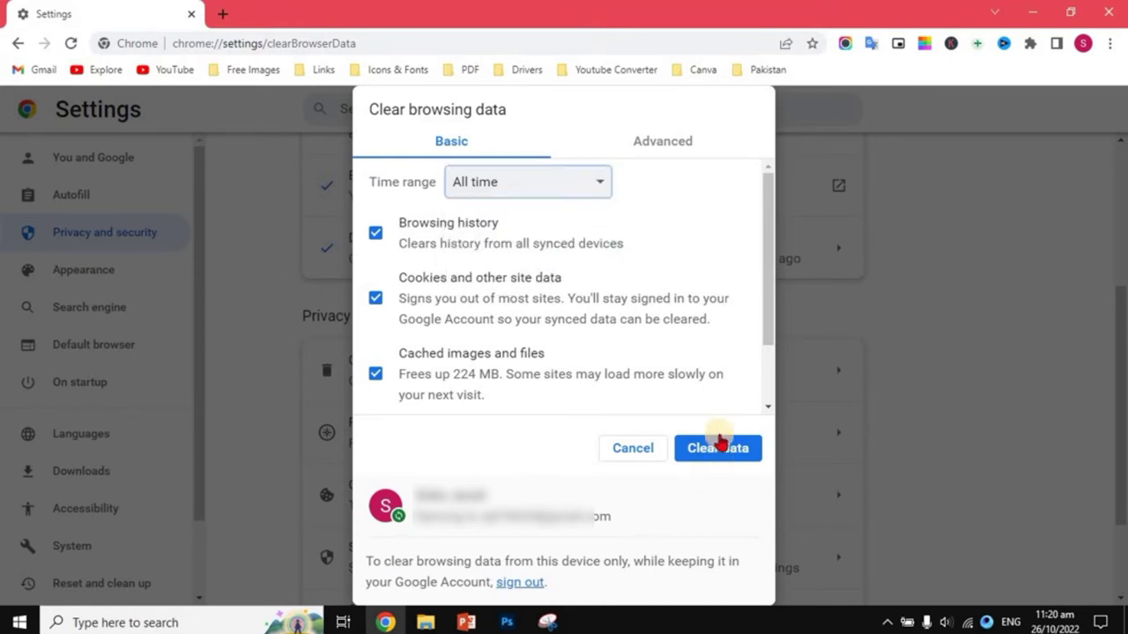
click(624, 450)
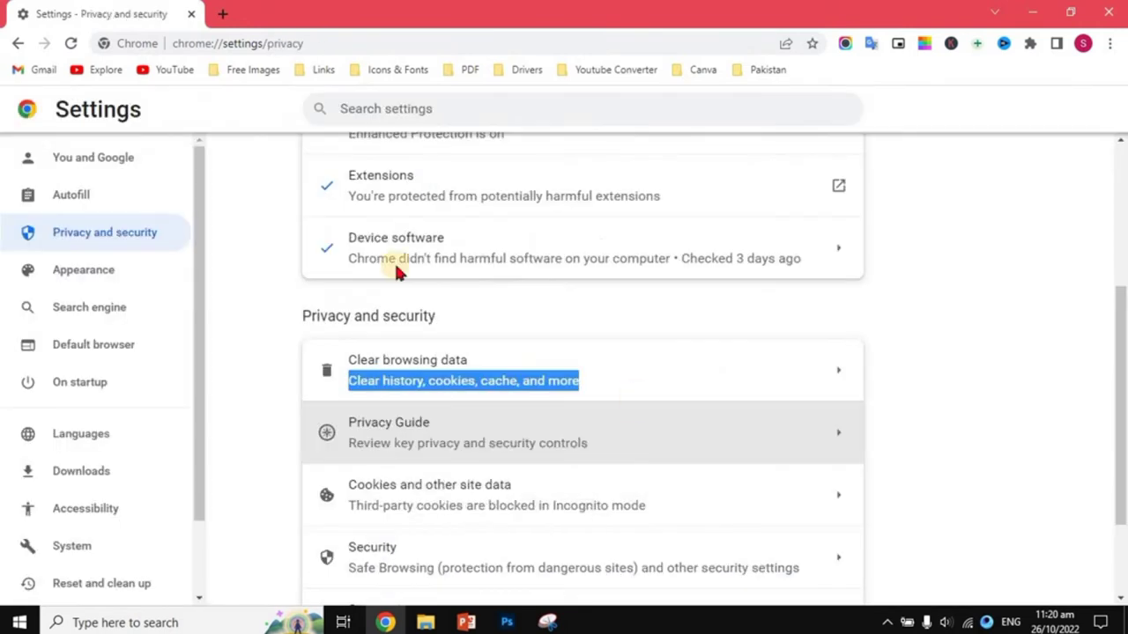
- Review the Appearance settings, examining the font size choices and the Customize fonts page
click(131, 278)
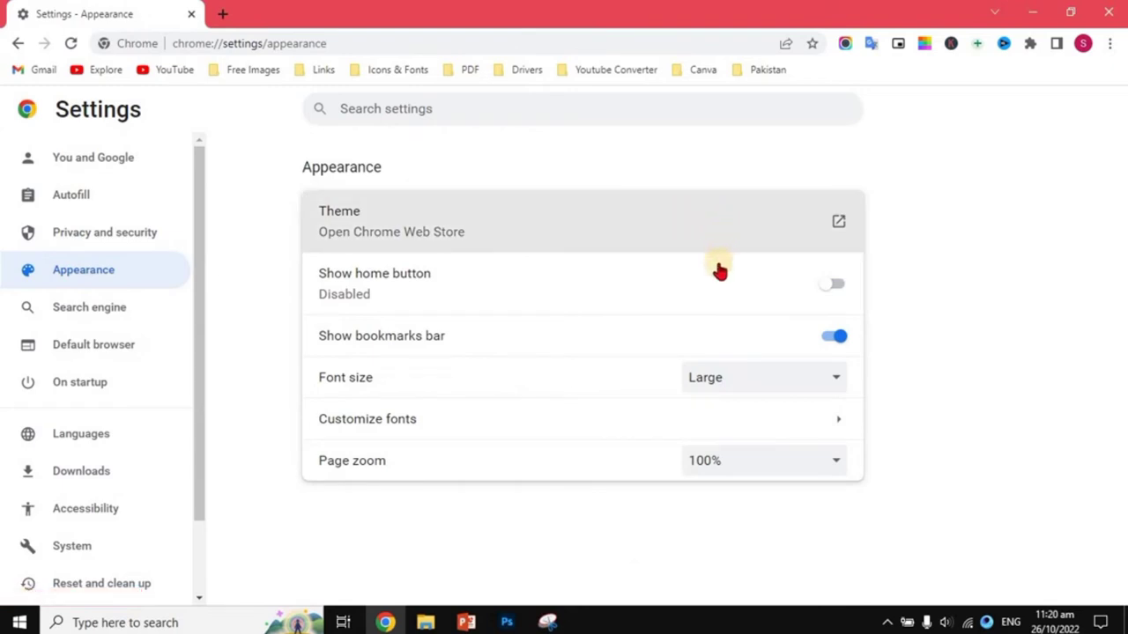
click(839, 383)
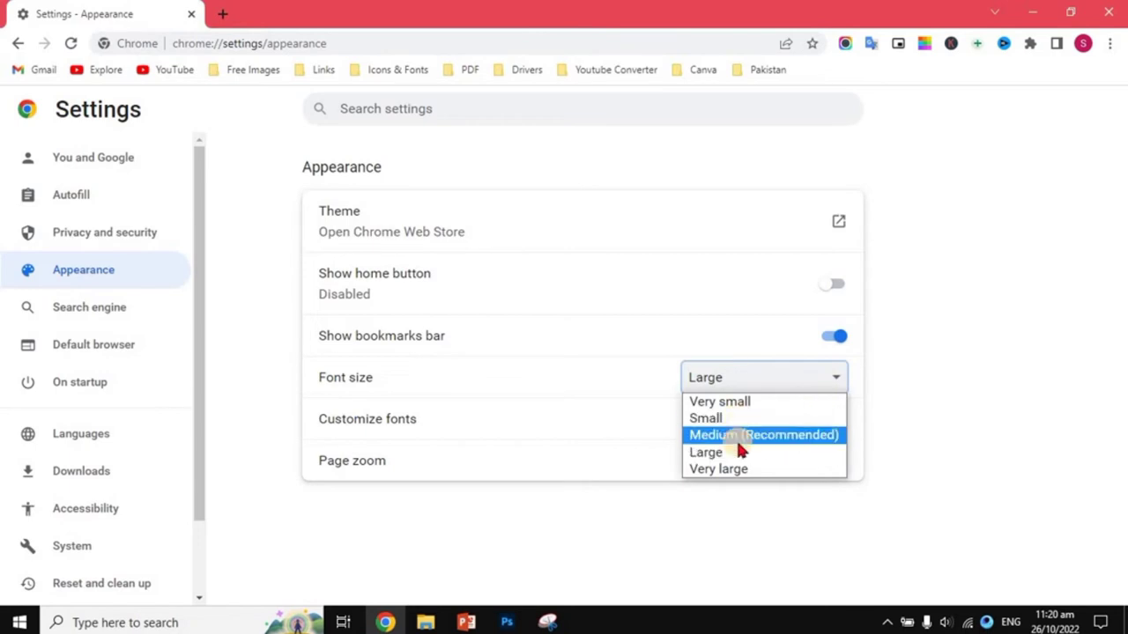
click(769, 385)
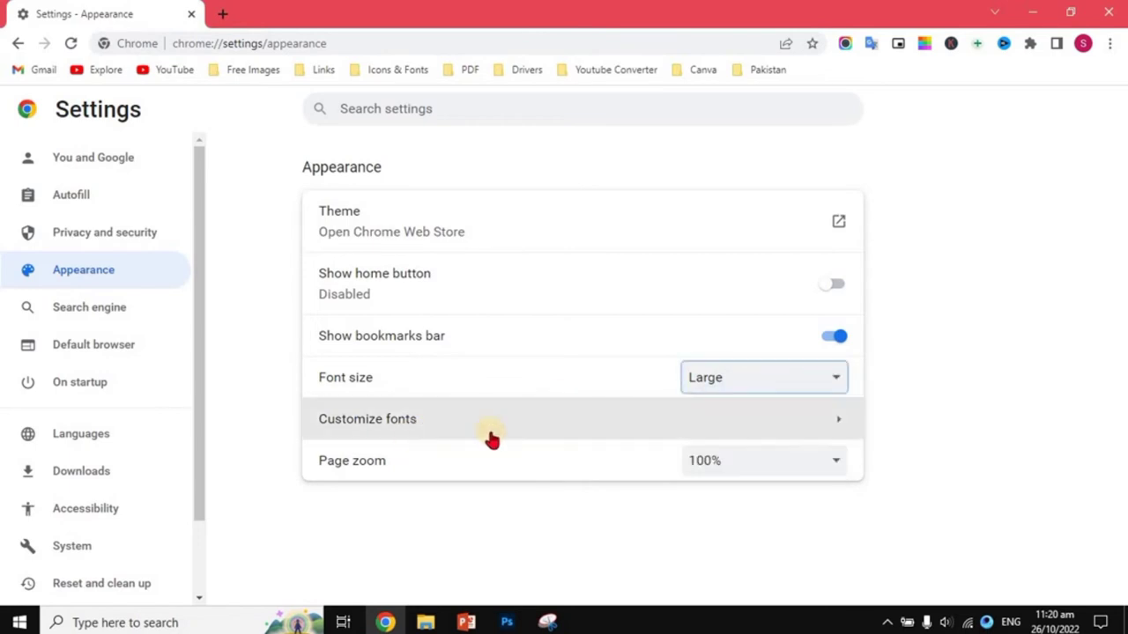
click(839, 425)
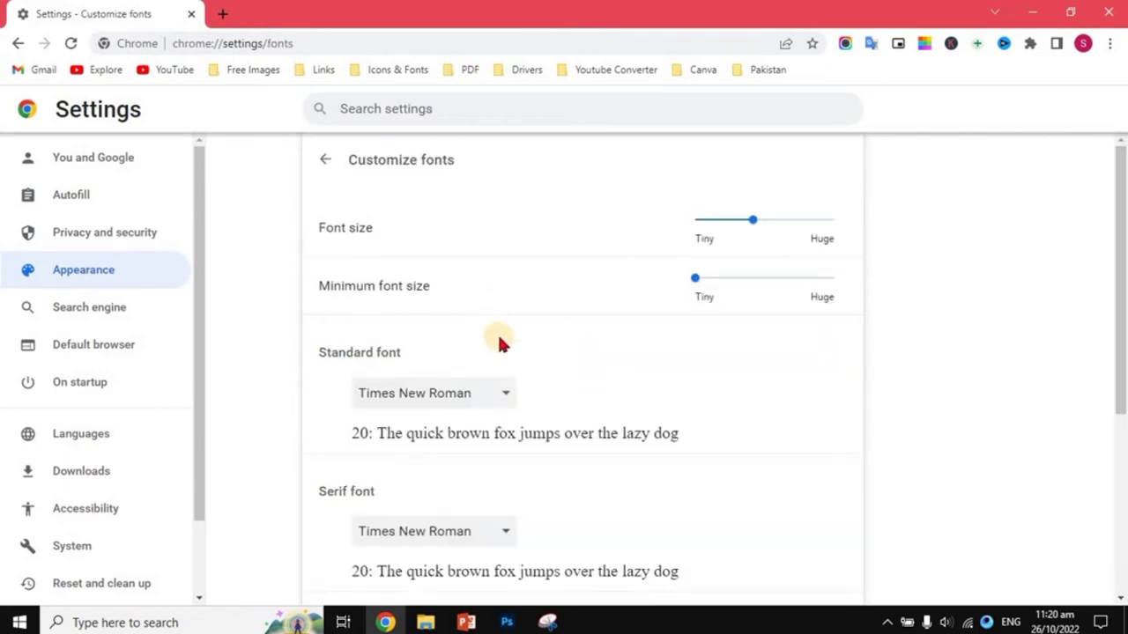
scroll(498, 343, down, 4)
scroll(503, 350, up, 4)
click(328, 158)
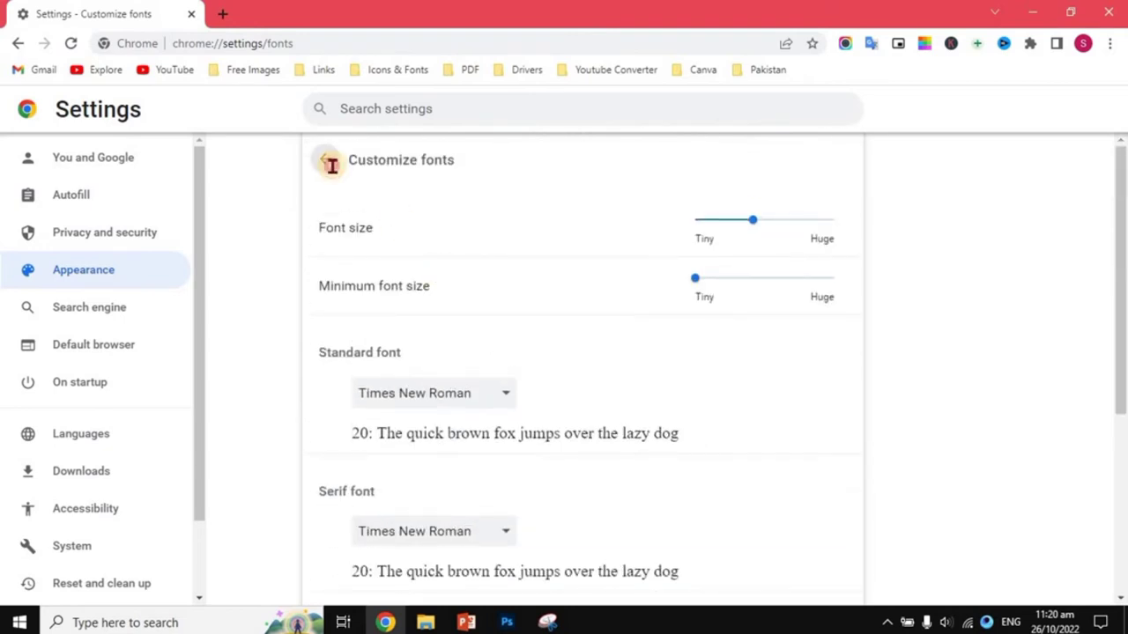
- Review the search engines available for the address bar and check the Default browser settings
click(132, 308)
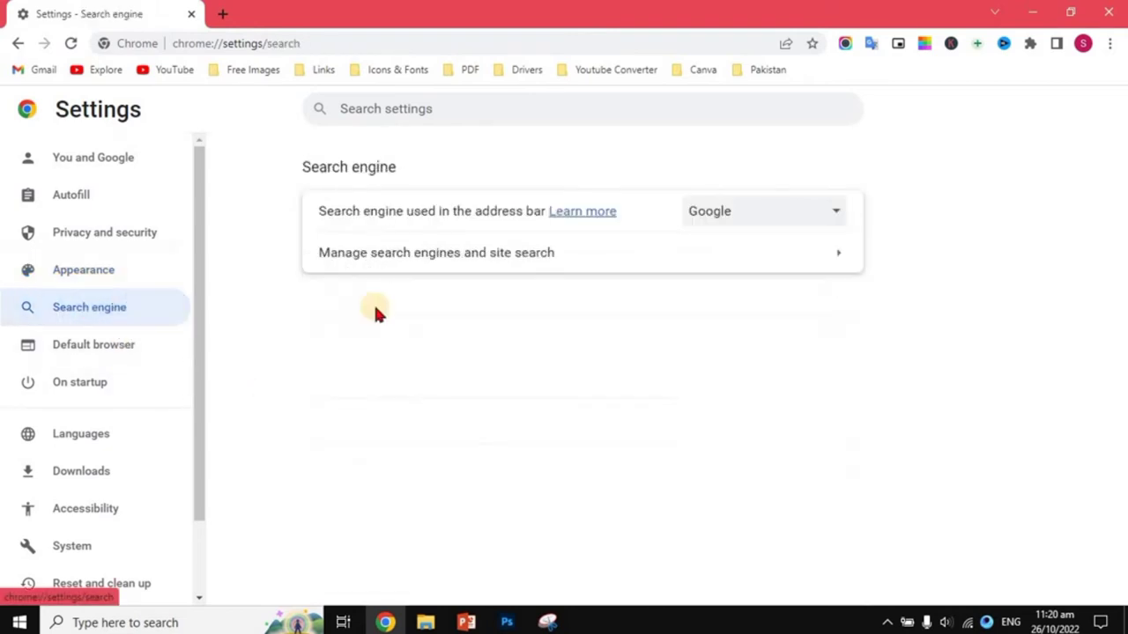
click(831, 216)
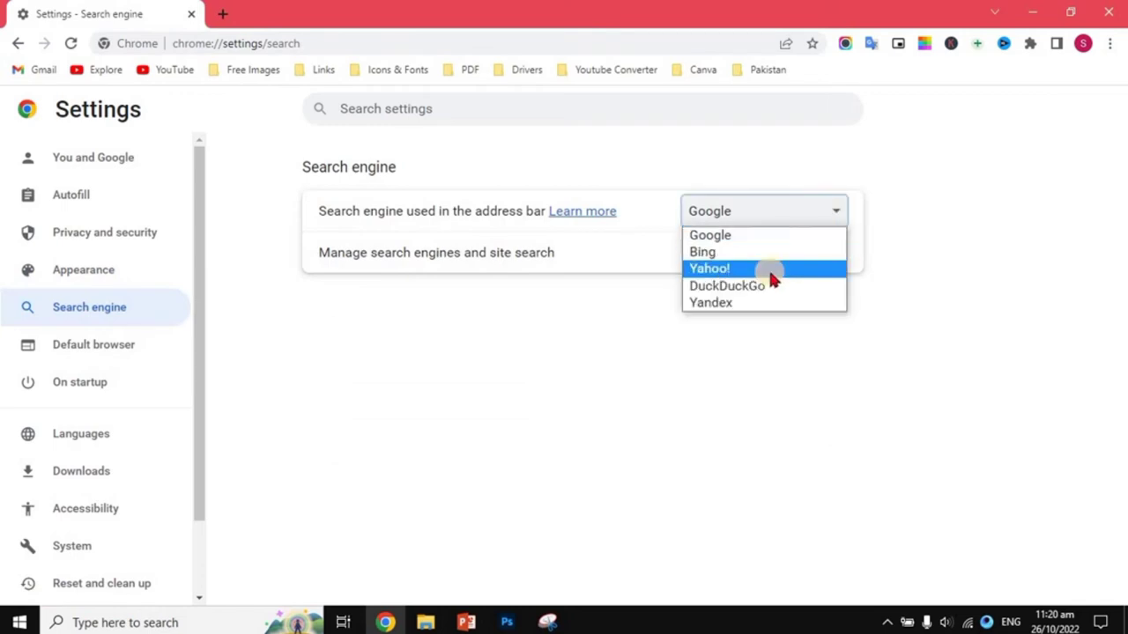
click(839, 217)
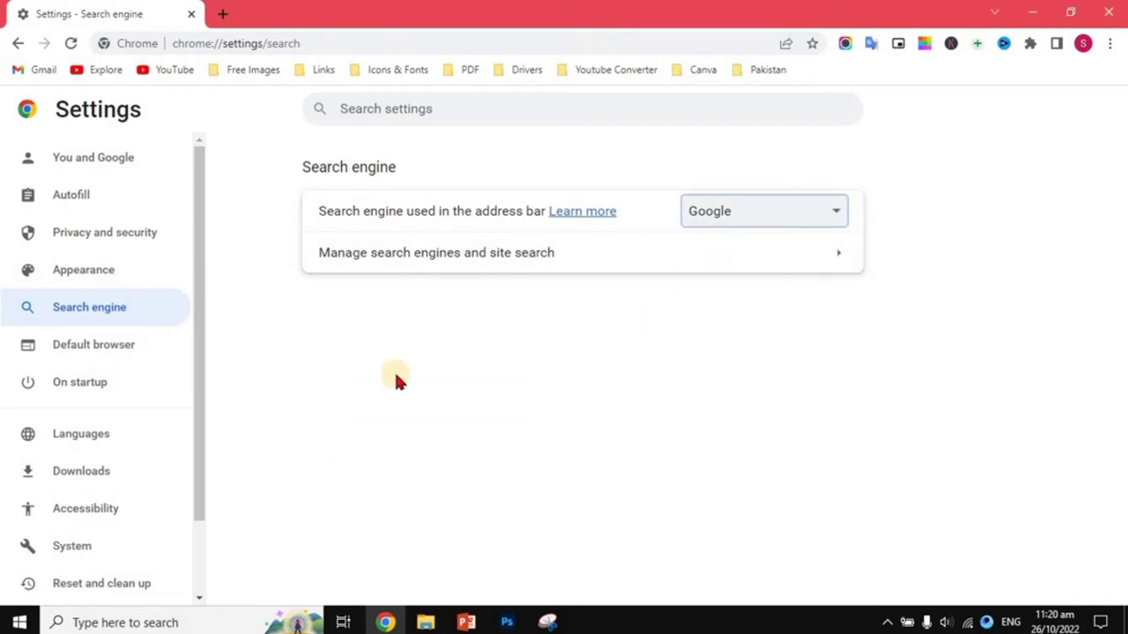
click(112, 352)
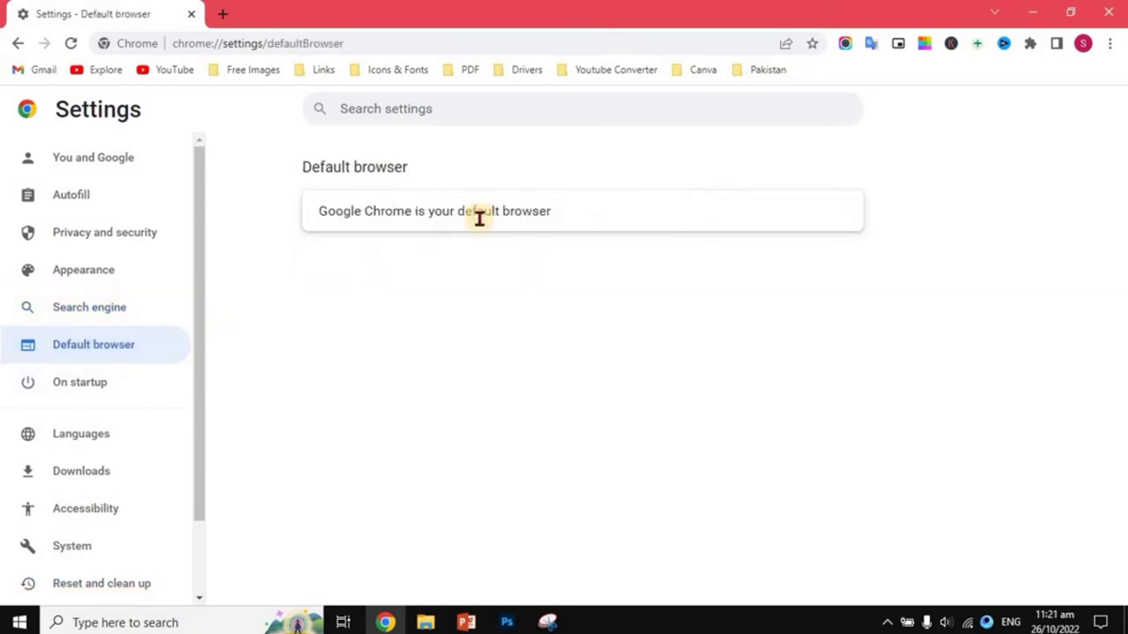
- Set the startup behaviour to open a specific page or set of pages, then view the new-page form and cancel it
click(121, 392)
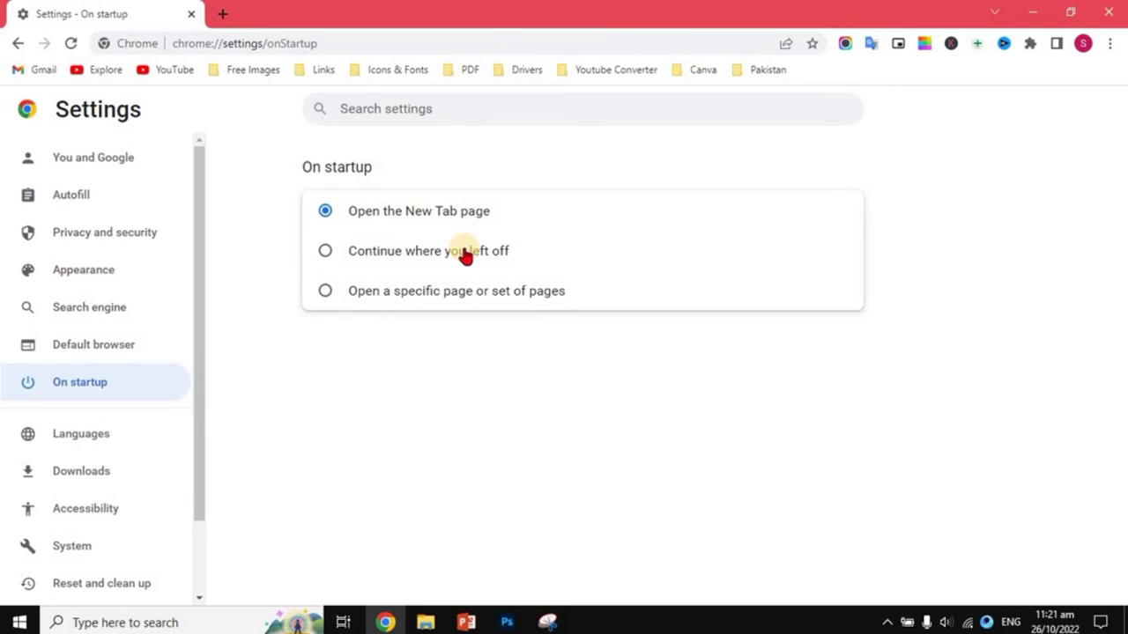
click(325, 291)
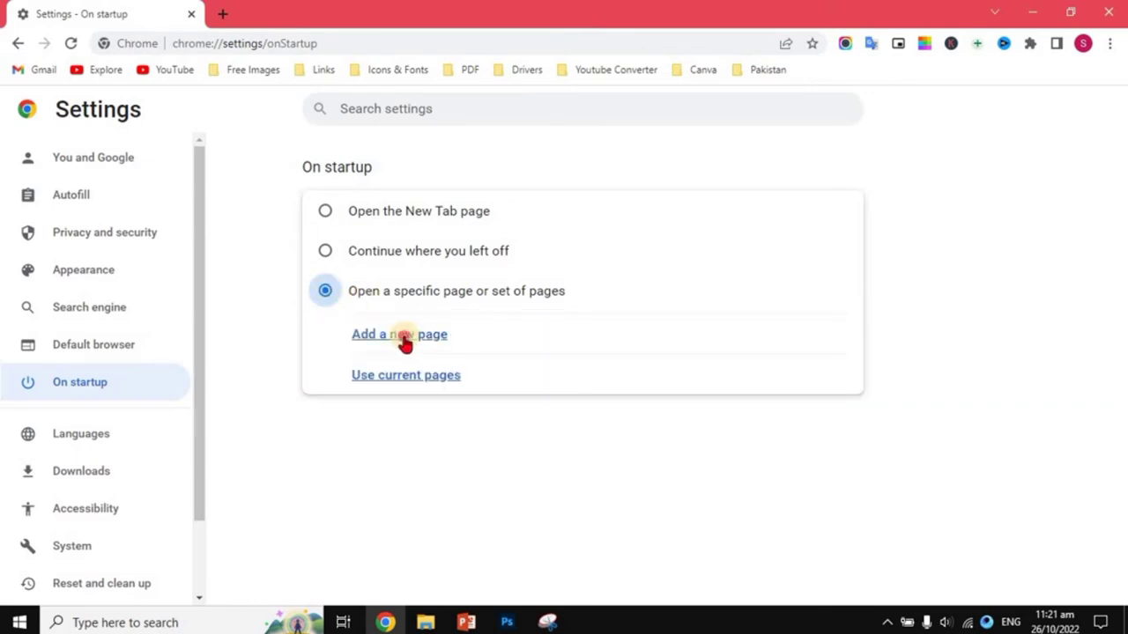
click(403, 337)
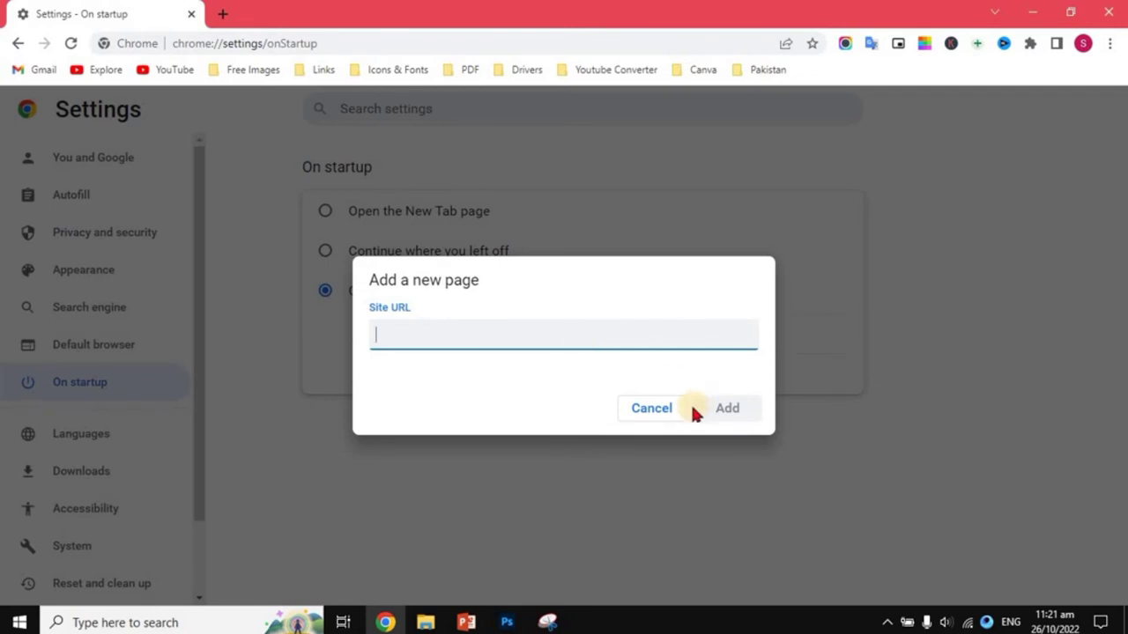
click(663, 408)
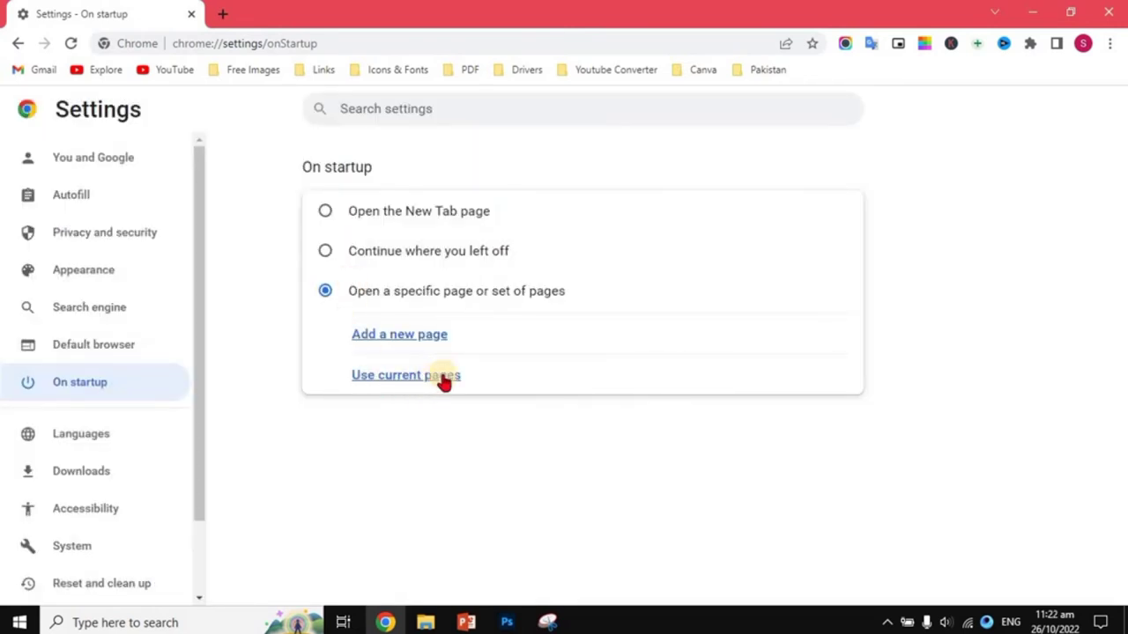
- Review the Downloads settings, including the save location and download prompt option, and view the System settings
click(84, 472)
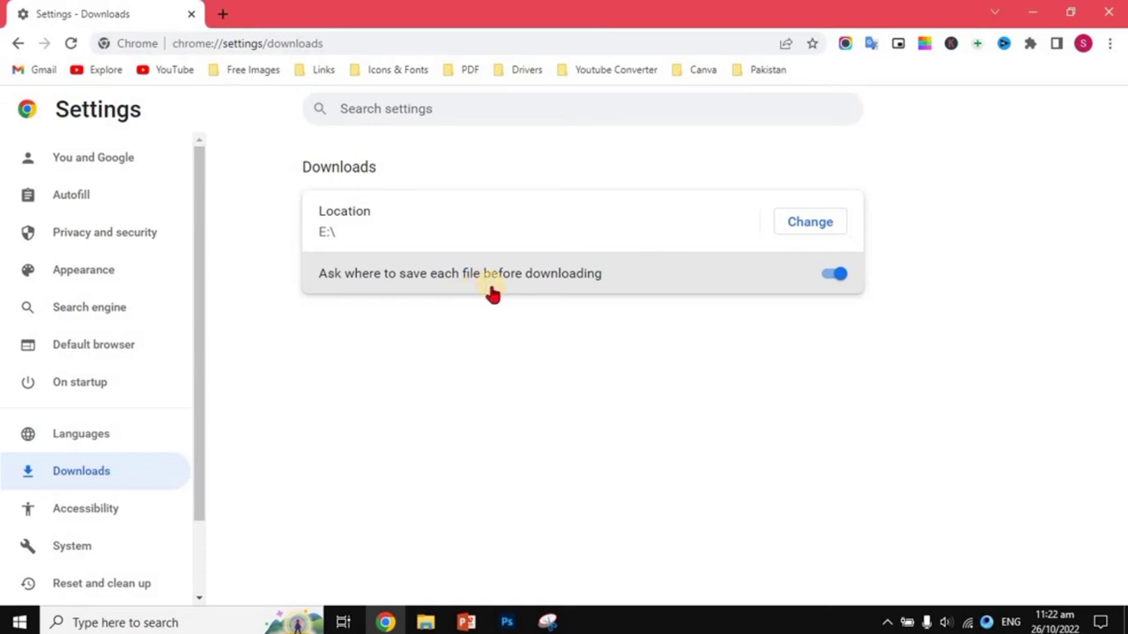
click(71, 545)
click(101, 495)
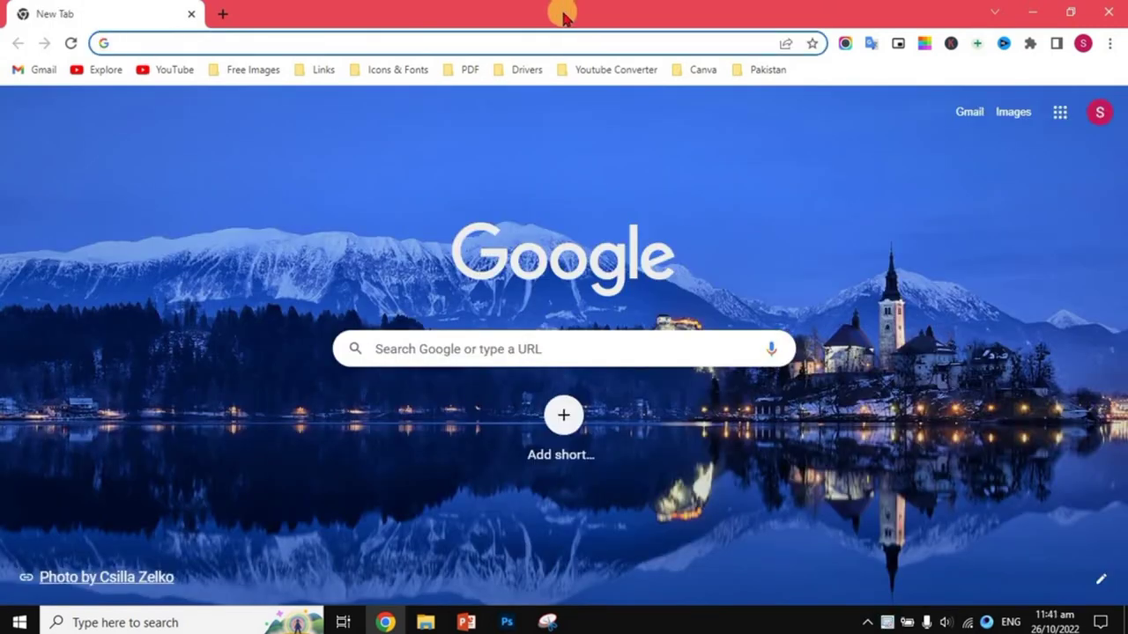
- Load youtube.com in the current tab and pin that tab
click(274, 42)
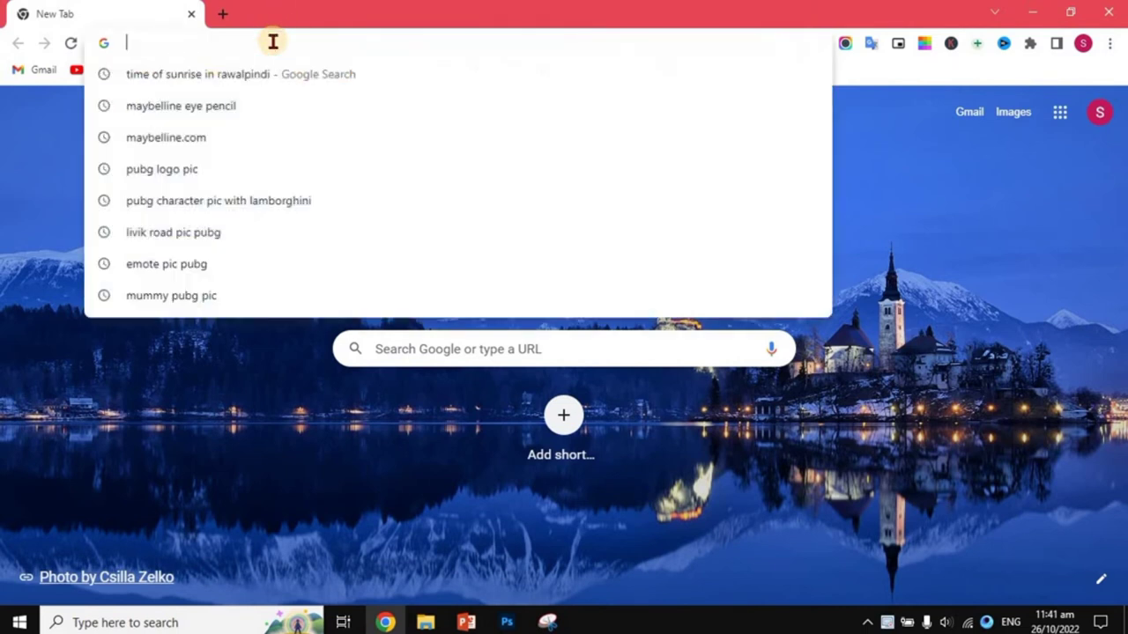
text(youtube.com)
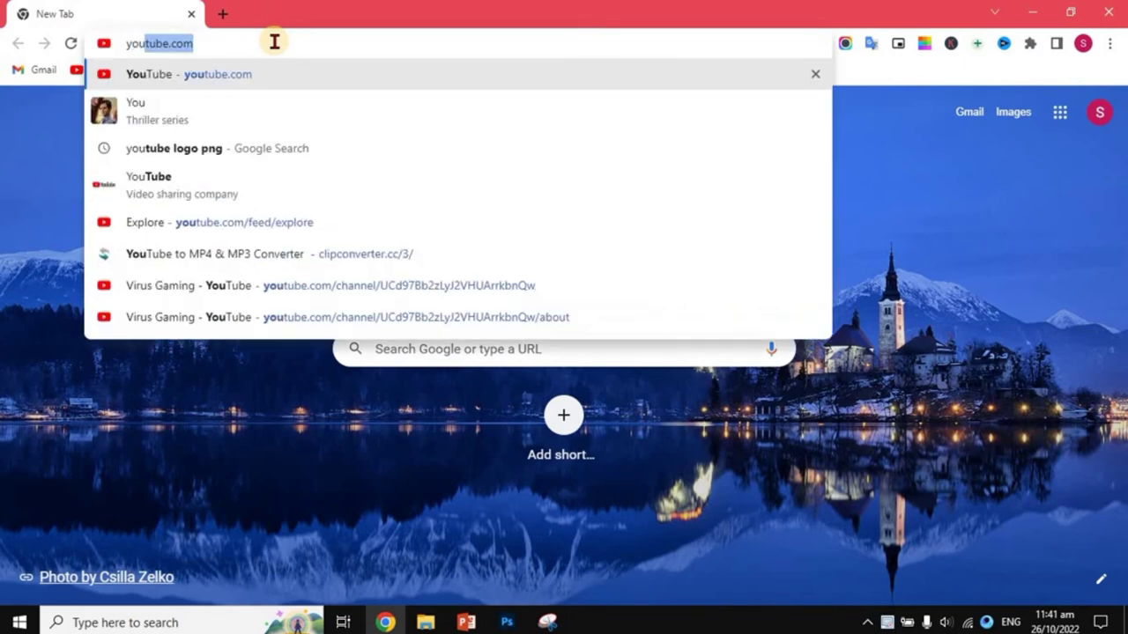
key(Return)
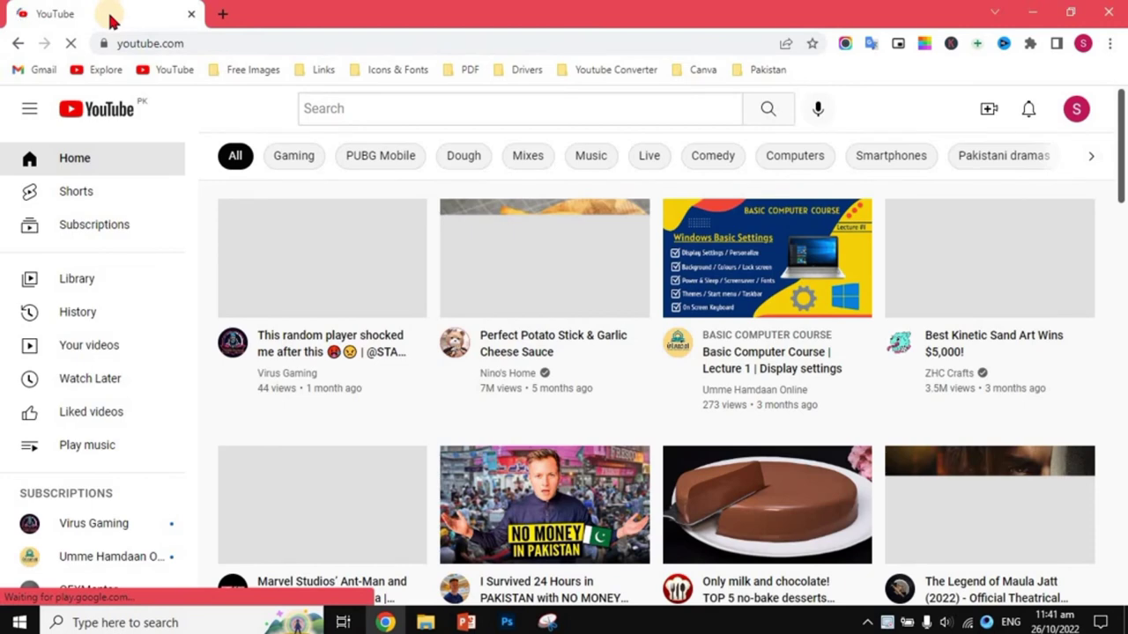
right_click(125, 18)
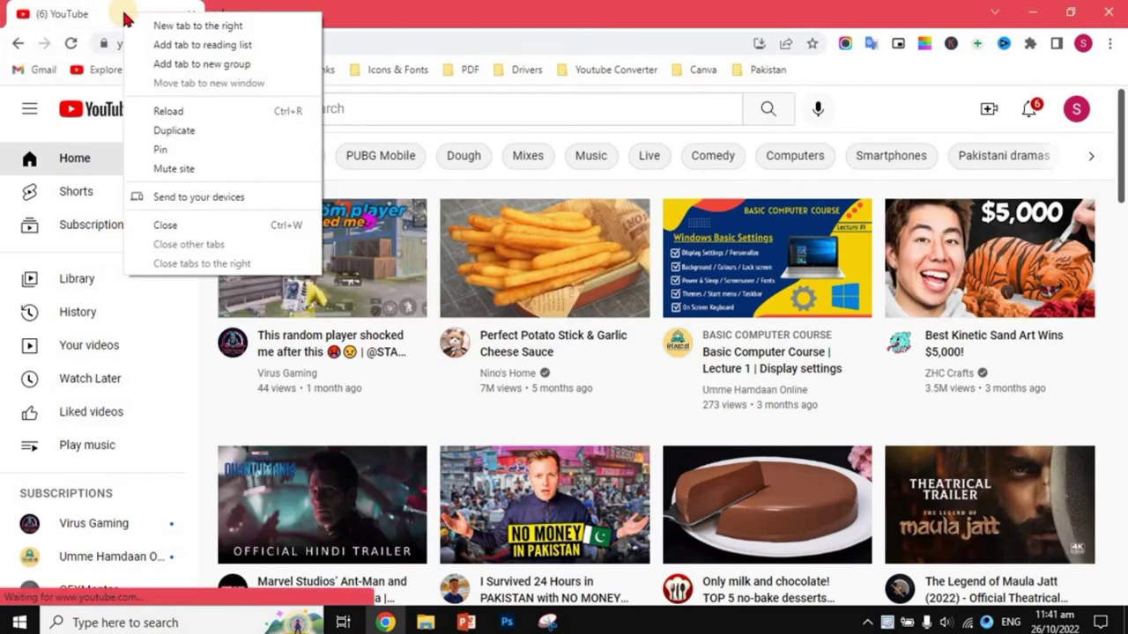
click(176, 148)
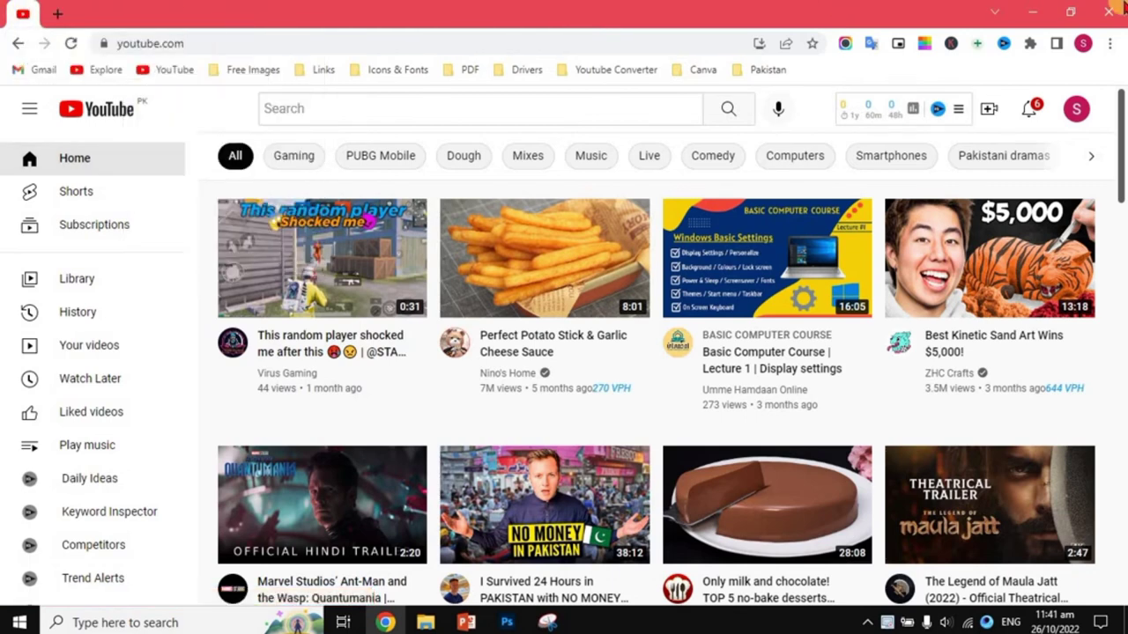
- Bring the browser window back up and open nine more blank tabs after the pinned YouTube tab
click(1032, 12)
click(385, 623)
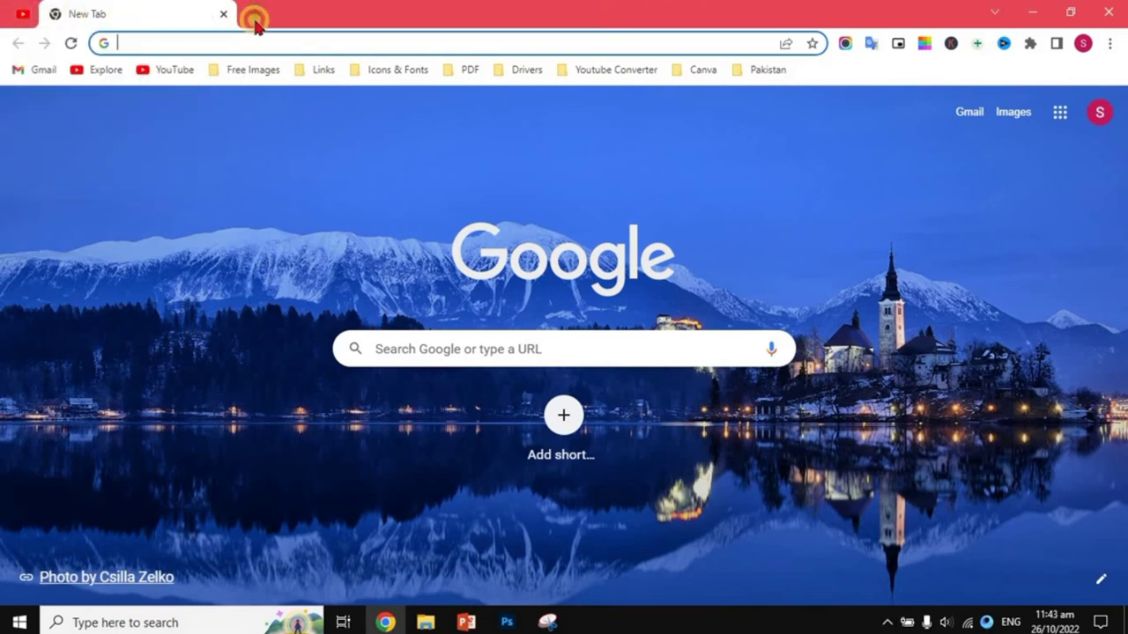
click(254, 14)
click(452, 15)
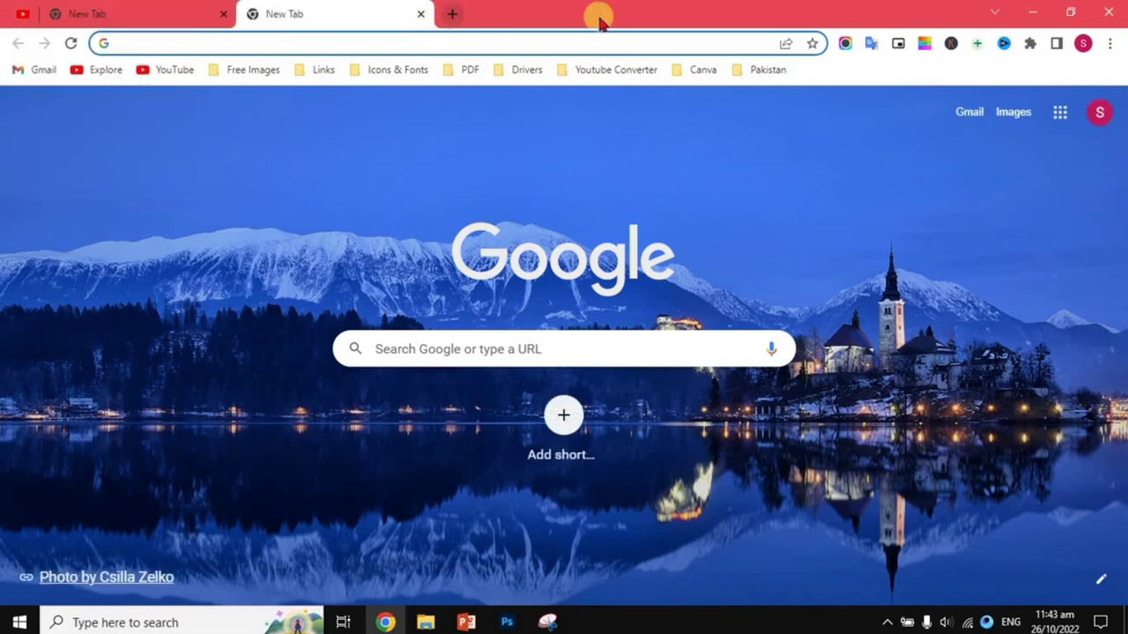
click(652, 15)
click(851, 16)
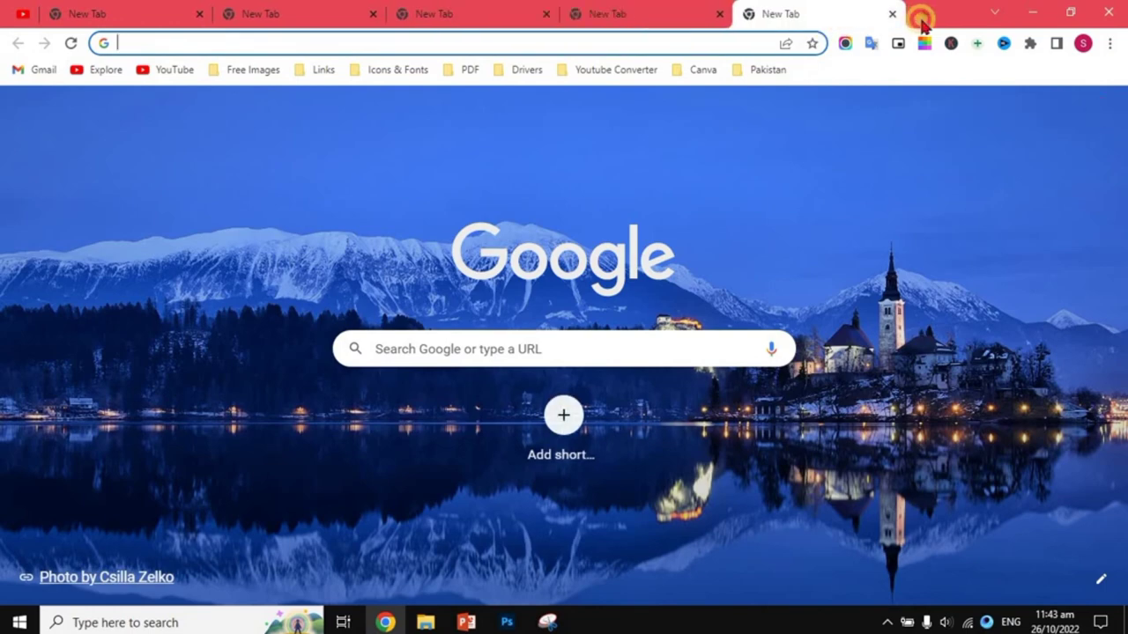
click(920, 16)
click(921, 16)
click(922, 16)
click(921, 16)
click(922, 16)
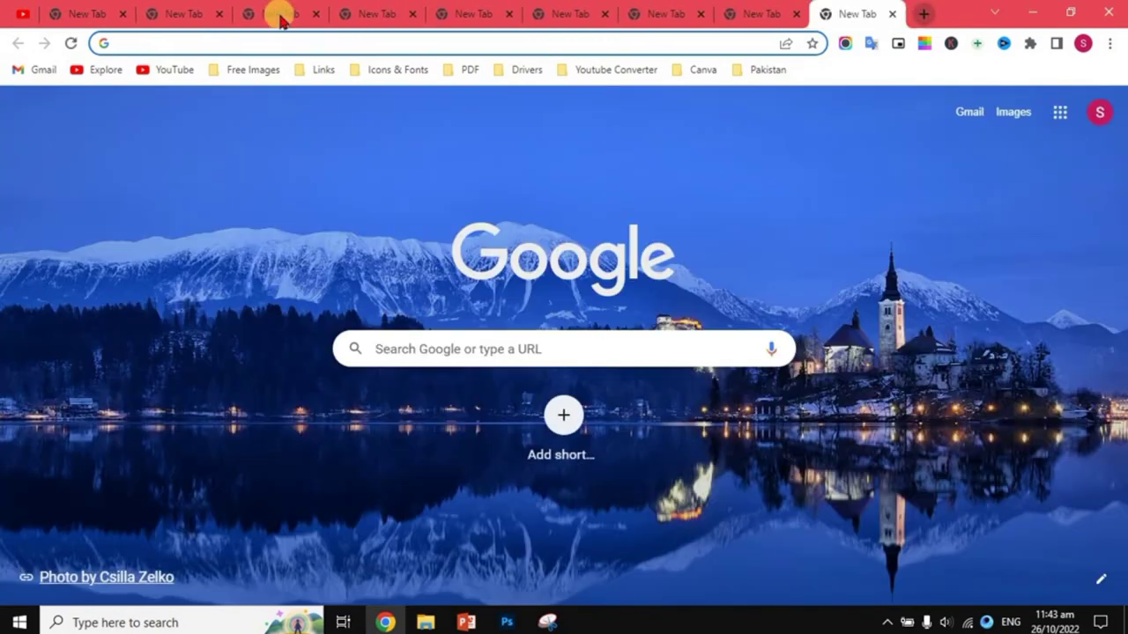
- Add the first blank tab to a new tab group named Designing and colour the group green
right_click(91, 18)
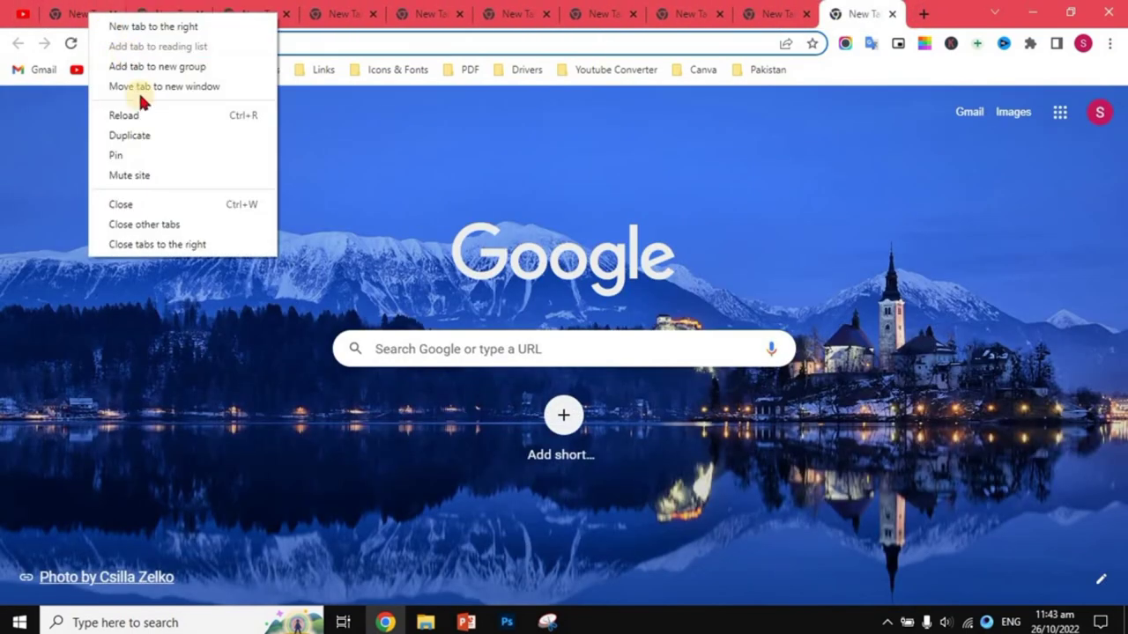
click(243, 69)
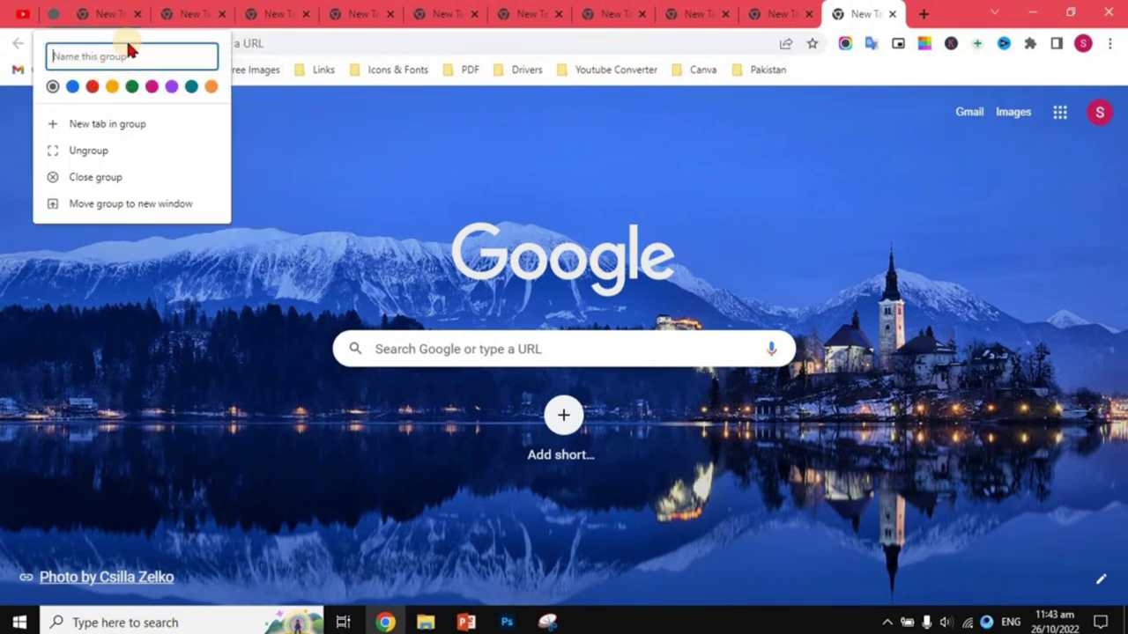
text(De)
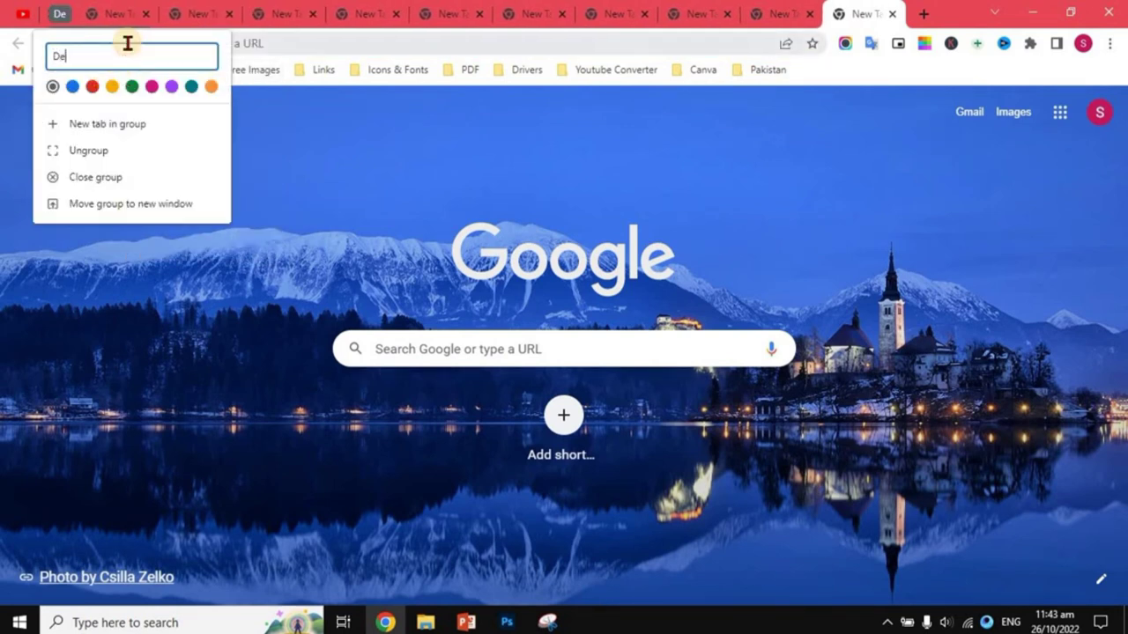
text(signing)
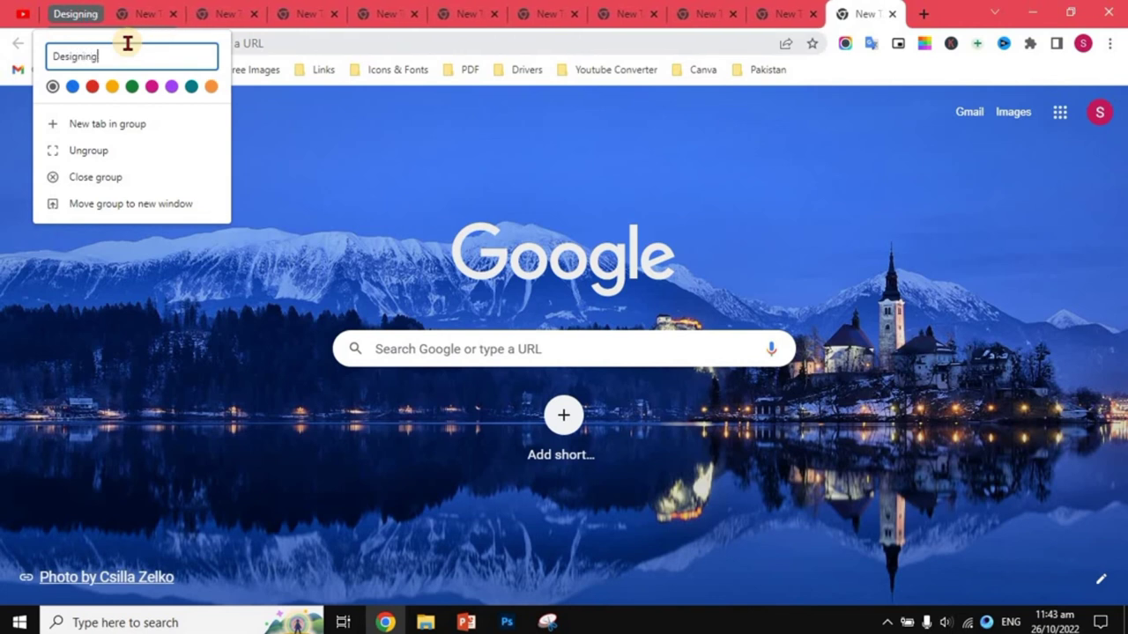
click(131, 85)
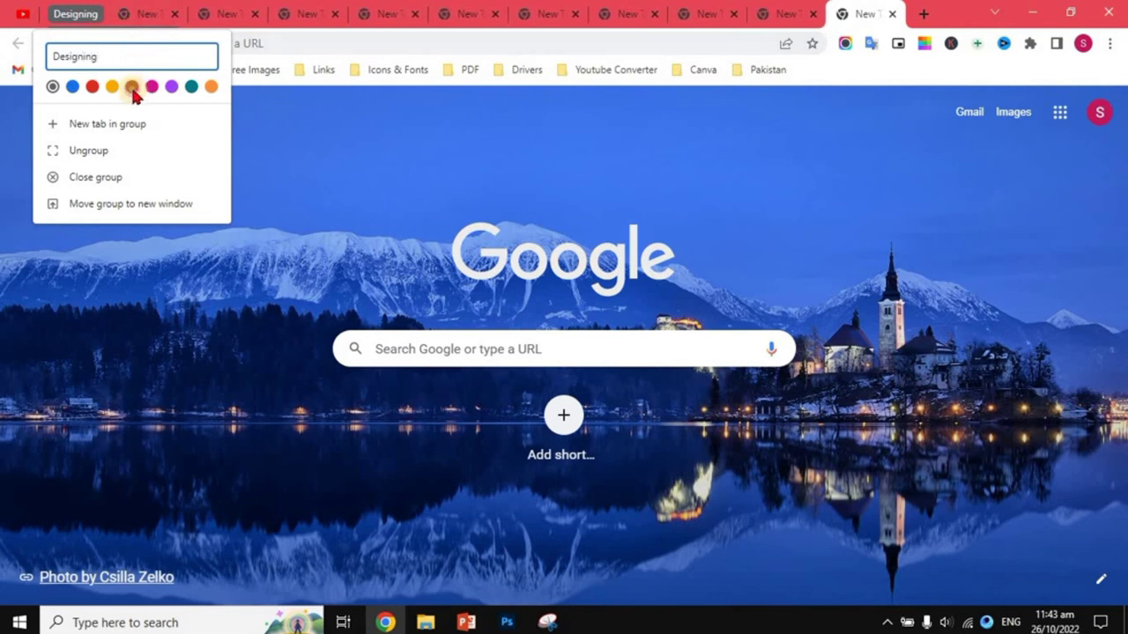
click(282, 118)
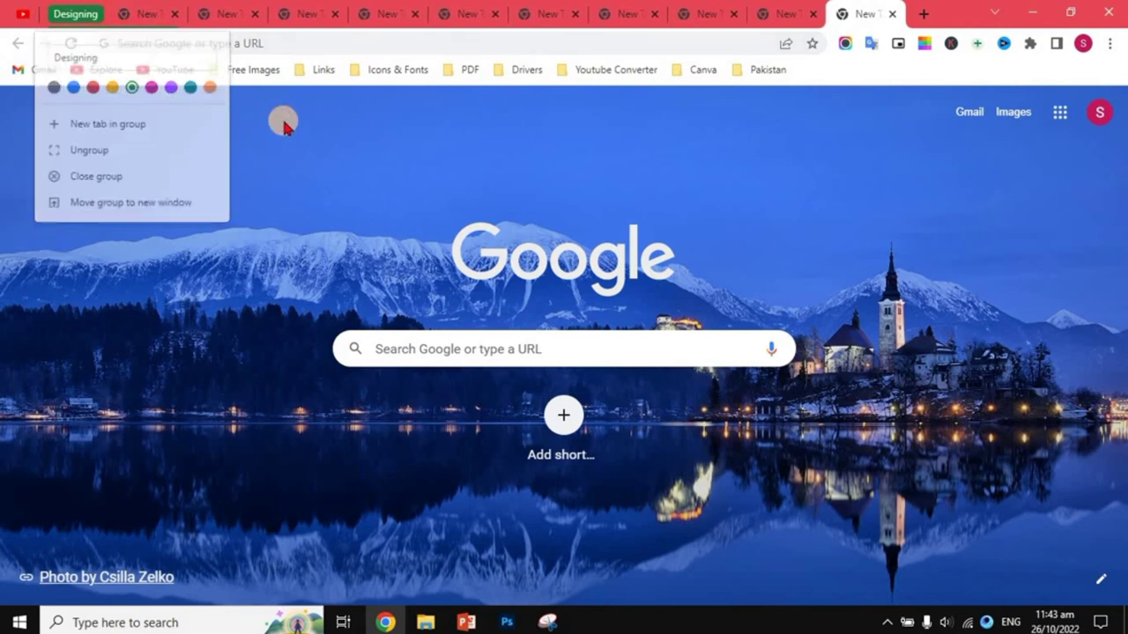
- Move several neighbouring blank tabs into the Designing tab group
drag(231, 13, 99, 12)
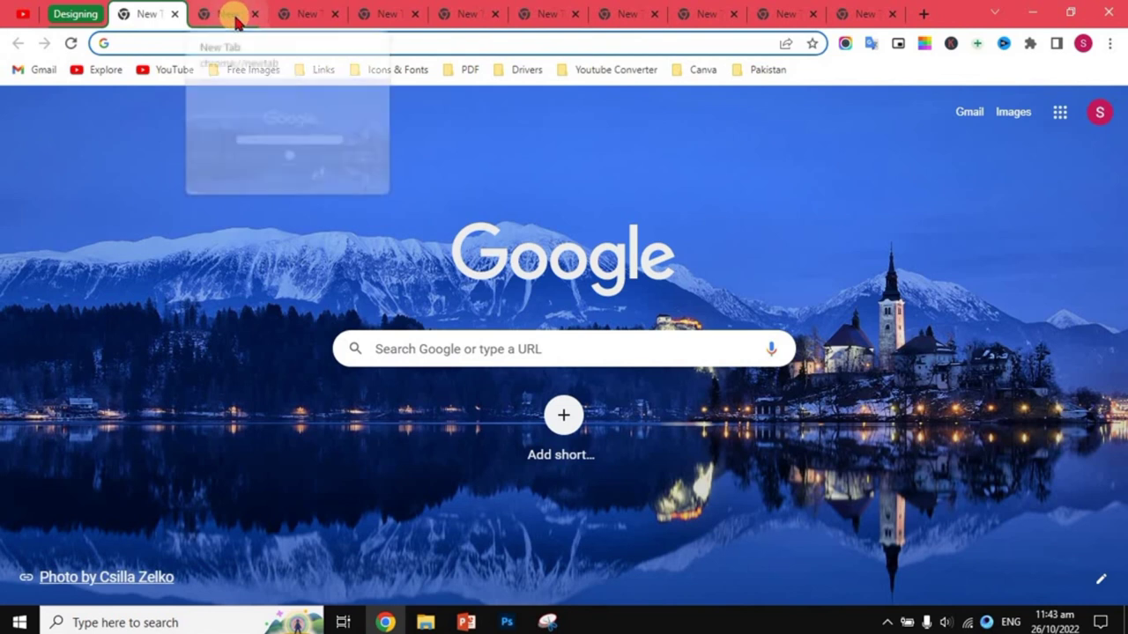
click(232, 13)
click(161, 23)
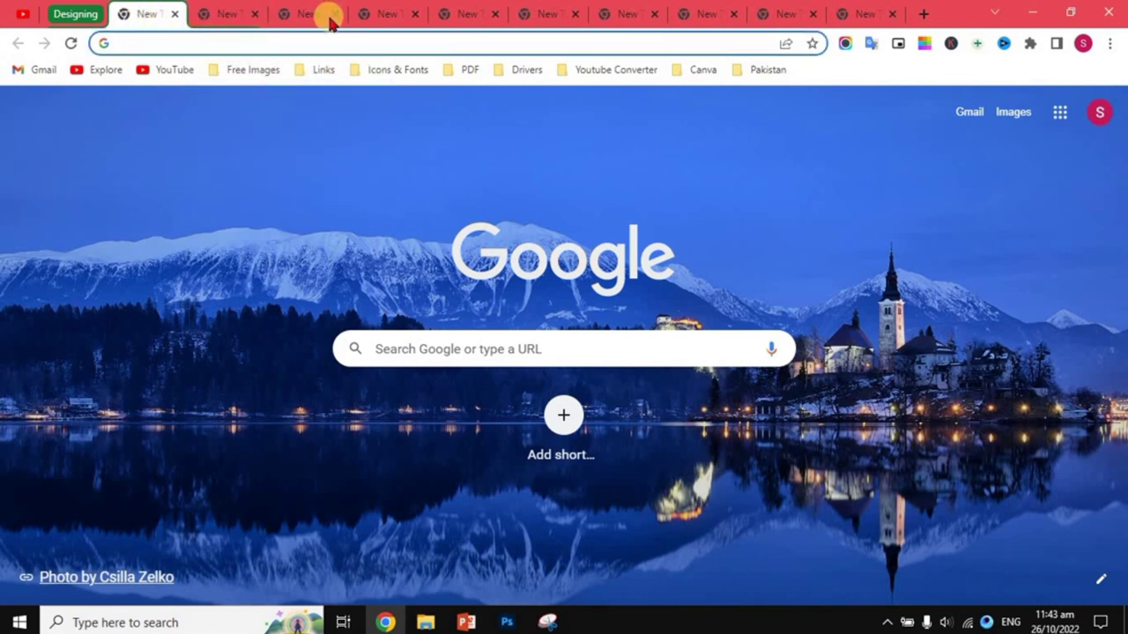
click(310, 13)
- Collapse and expand the Designing tab group several times, leaving its tabs expanded
click(75, 14)
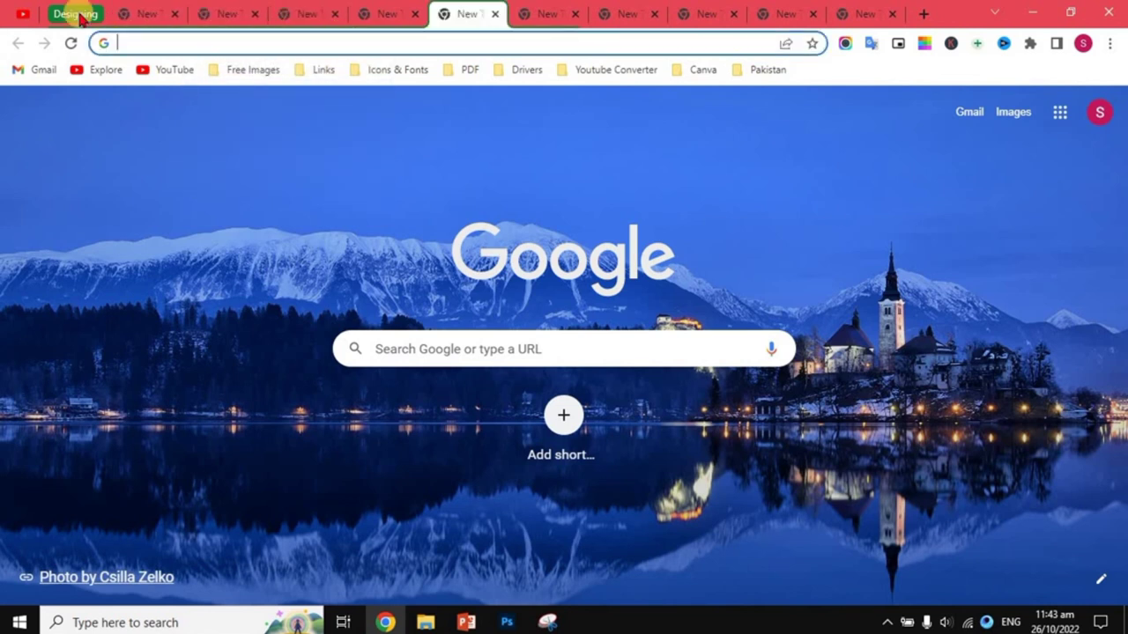
click(76, 14)
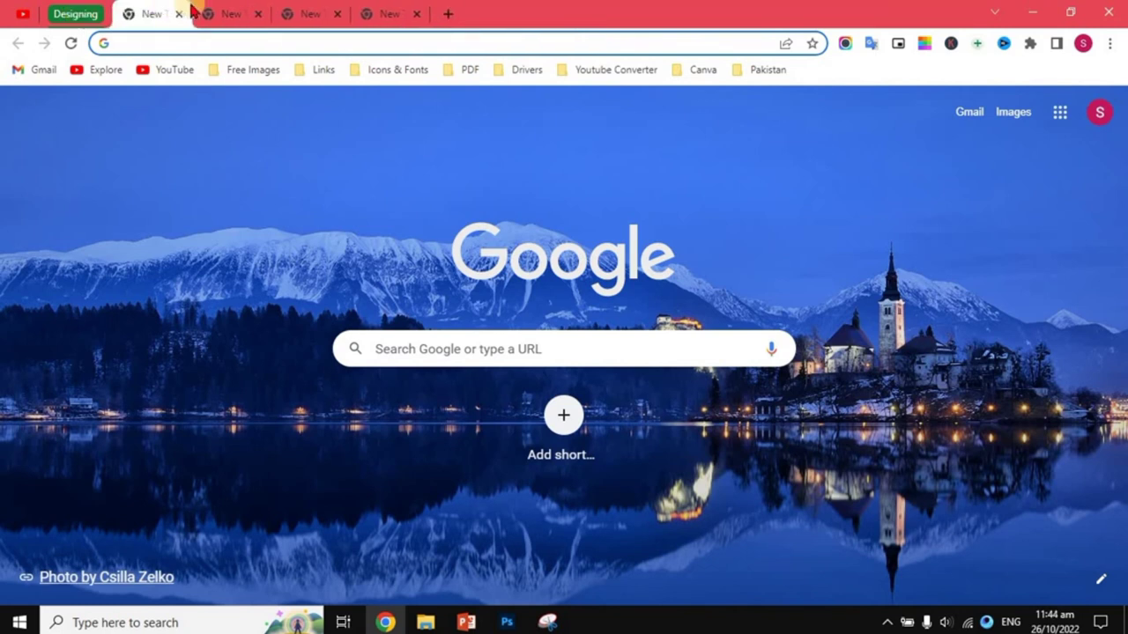
click(78, 14)
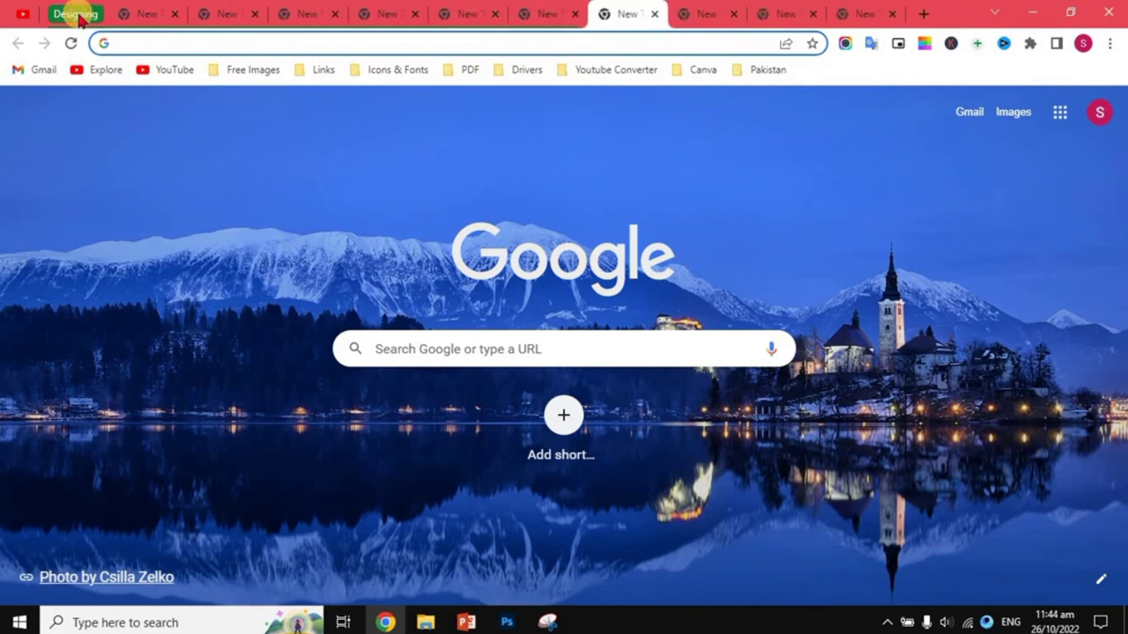
click(75, 14)
click(77, 14)
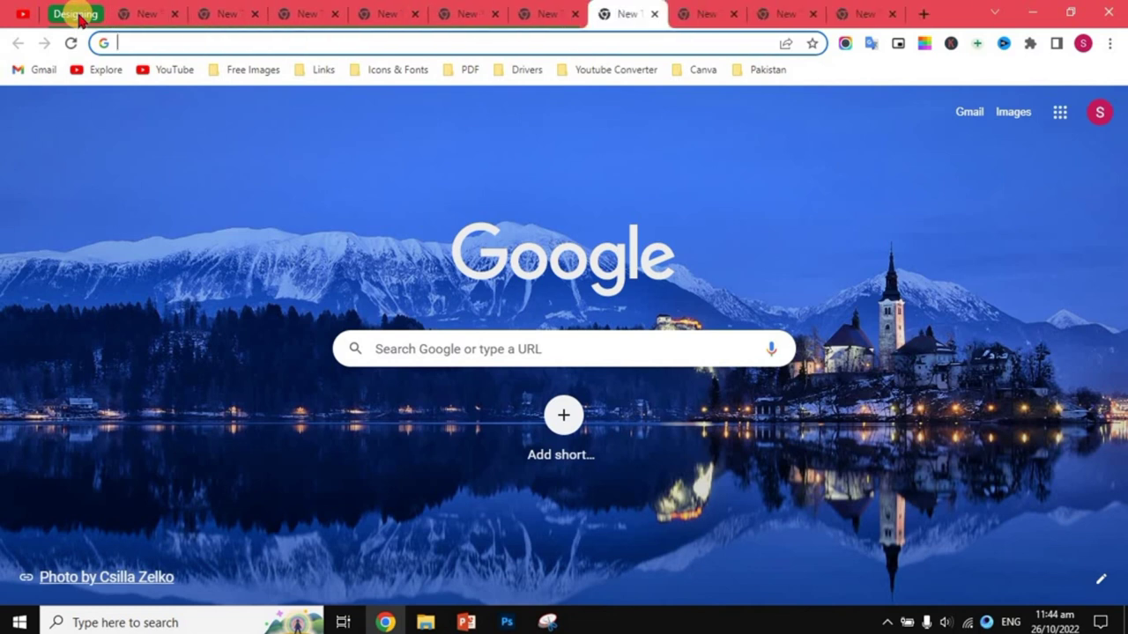